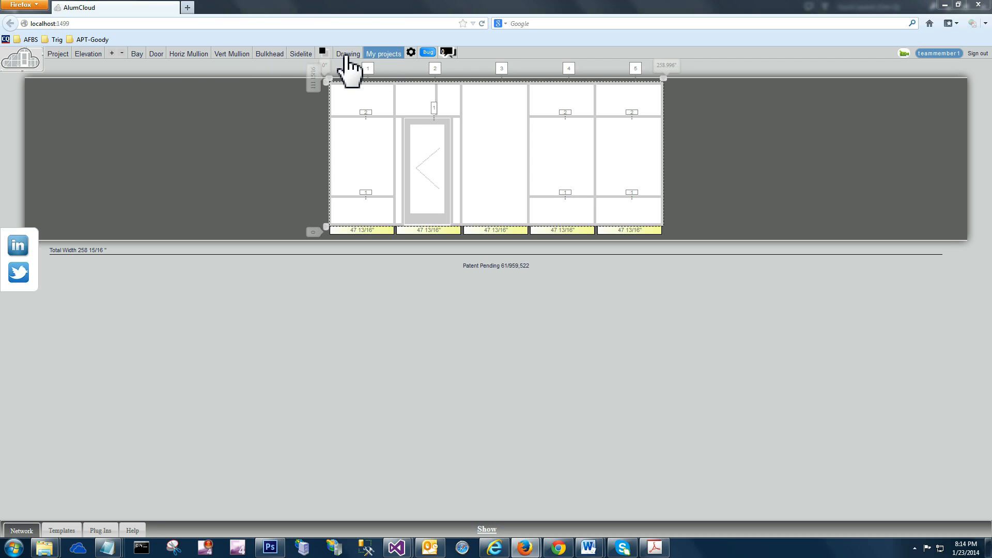
- Open the bay configuration and choose Bay 2 as the bay to edit
left_click(137, 54)
left_click_drag(159, 72, 165, 115)
left_click(150, 132)
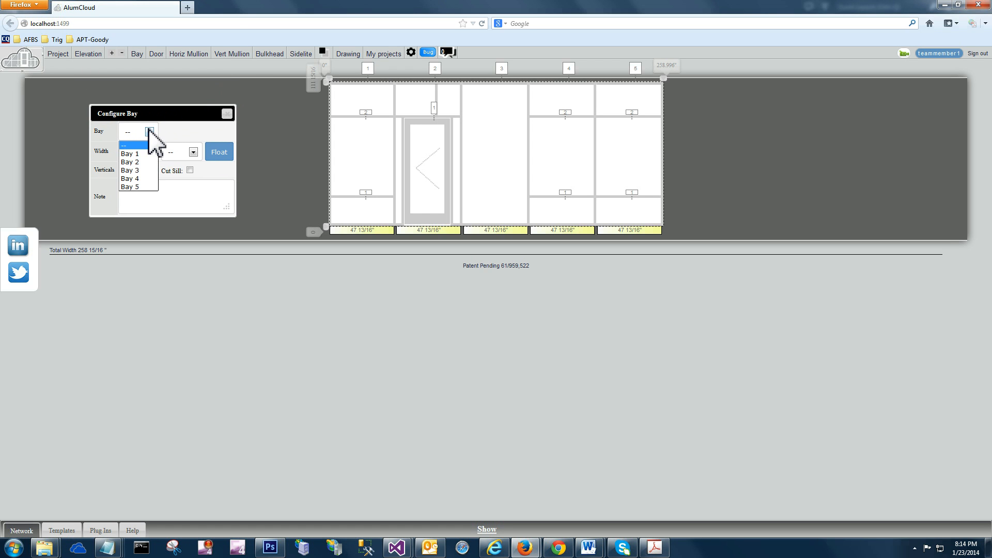
left_click(145, 162)
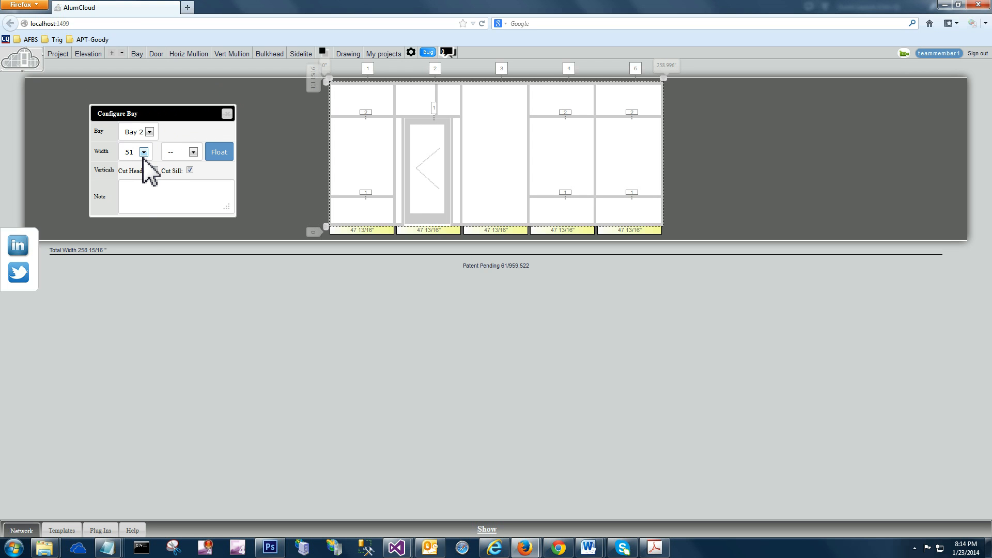
- Set Bay 2's width to 80, and return the bay to a floating width
left_click(144, 152)
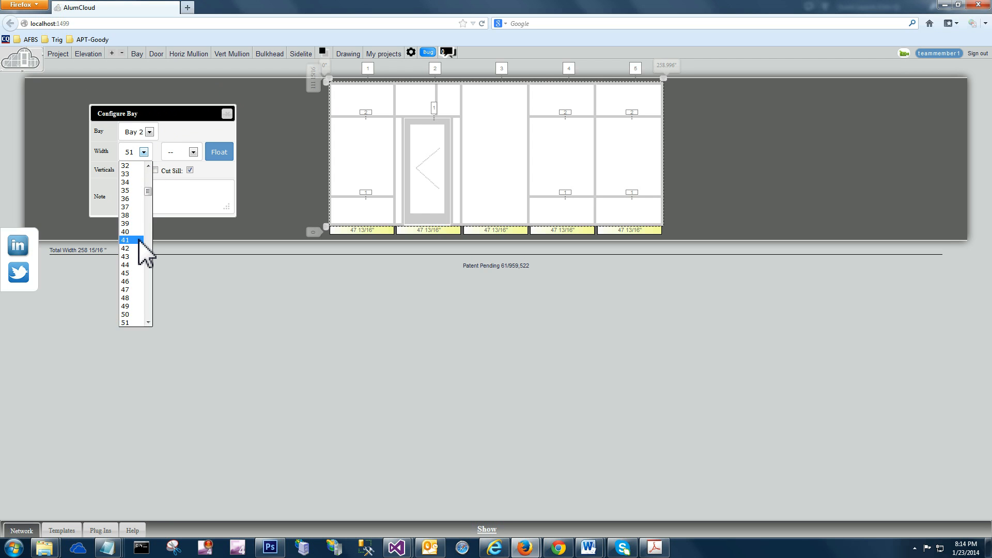
scroll(137, 248, "down", 6)
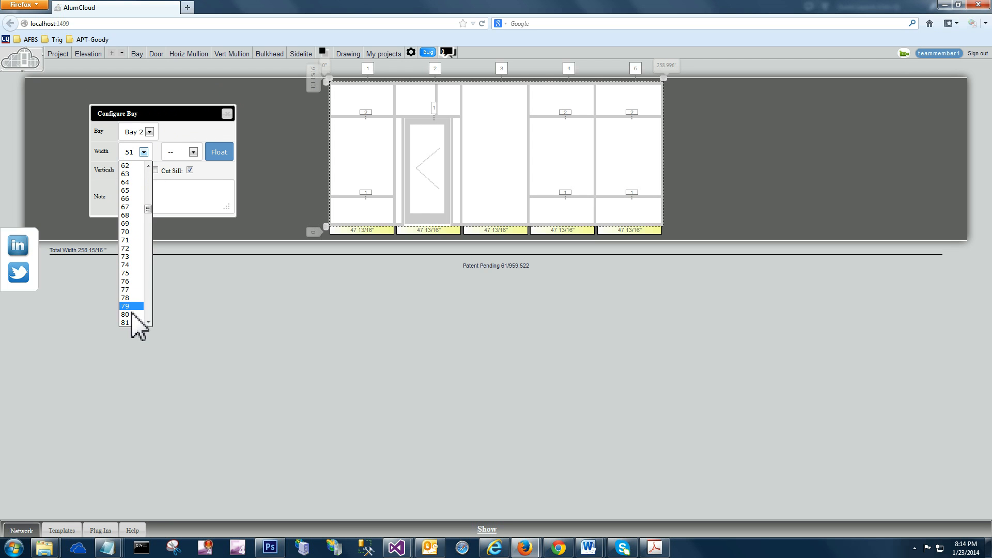
left_click(132, 315)
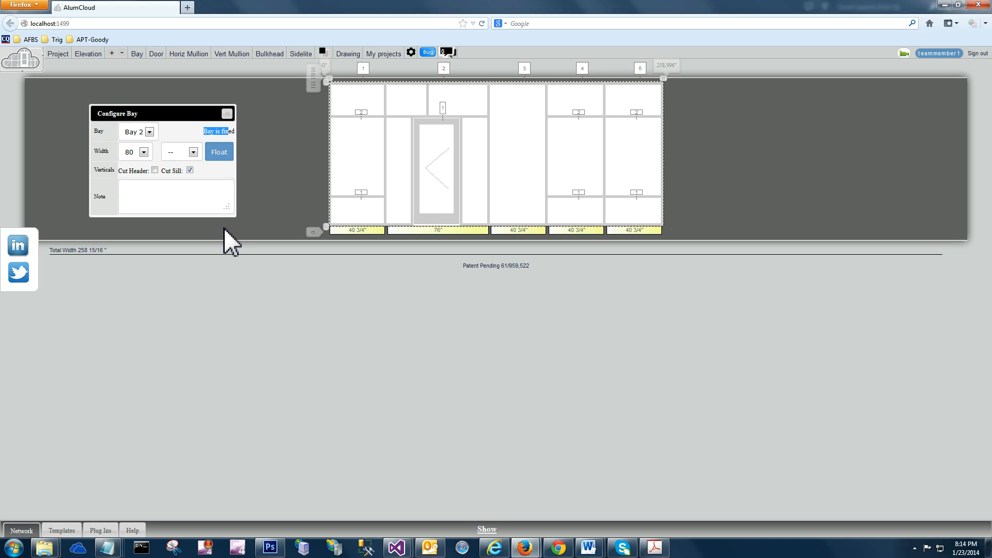
left_click(226, 160)
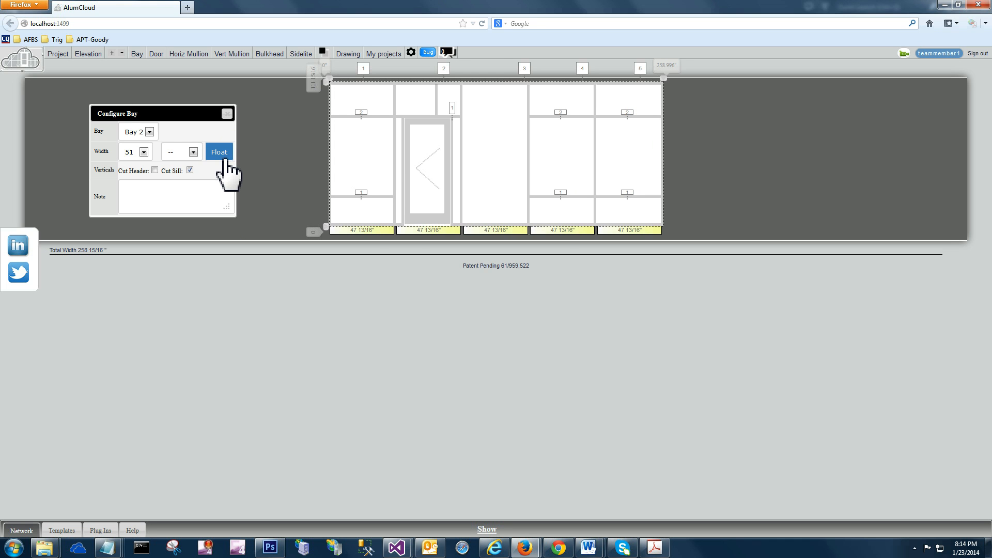
- Check the door and bay dimensions in the elevation's shop drawing with Bay 2 floating
left_click(143, 153)
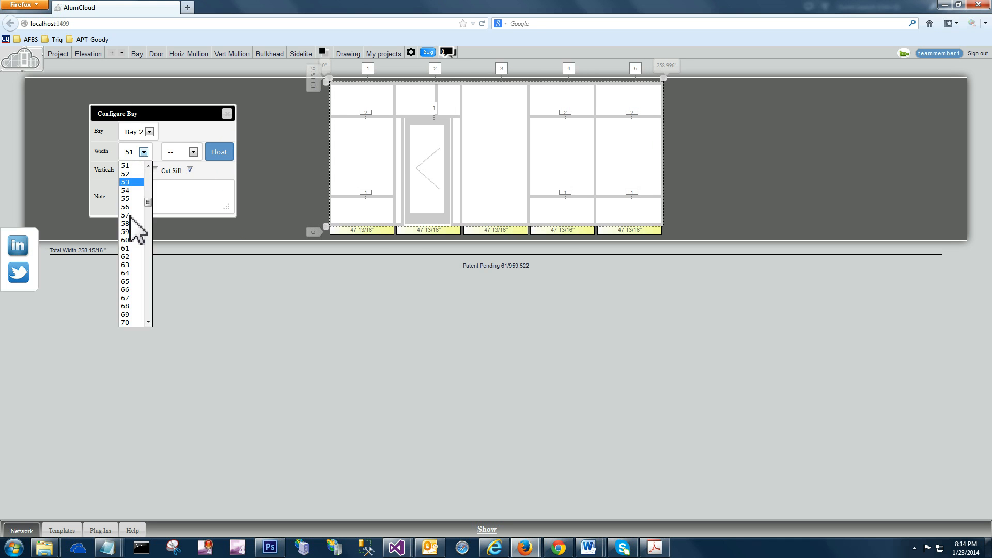
scroll(133, 221, "down", 4)
left_click(347, 54)
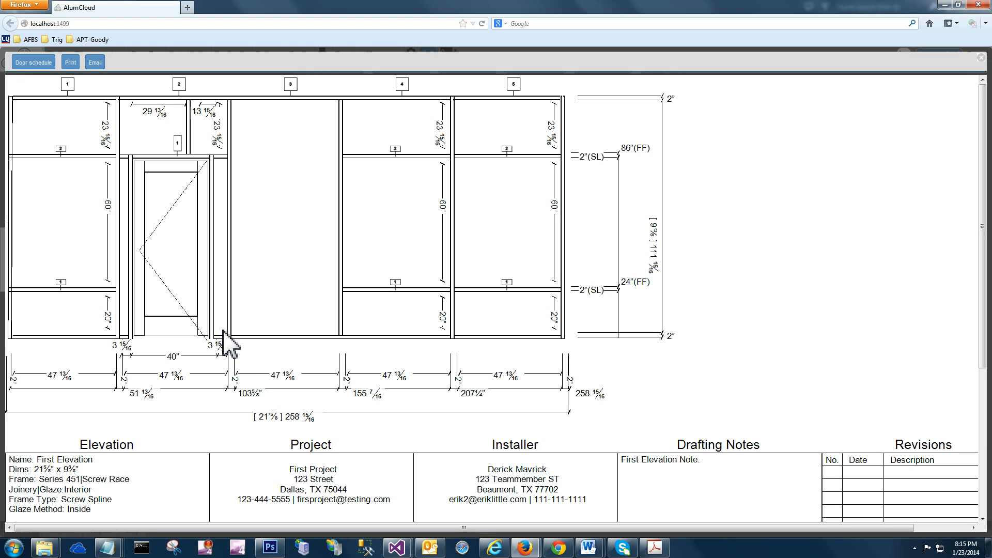
key("Escape")
- Set Bay 2 to a fixed width of 90
left_click(144, 152)
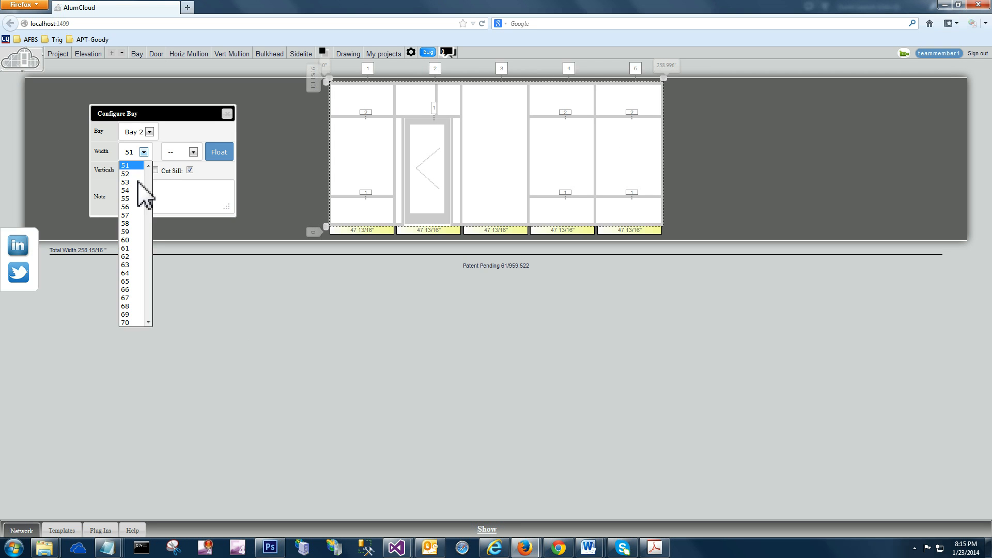
scroll(135, 226, "down", 9)
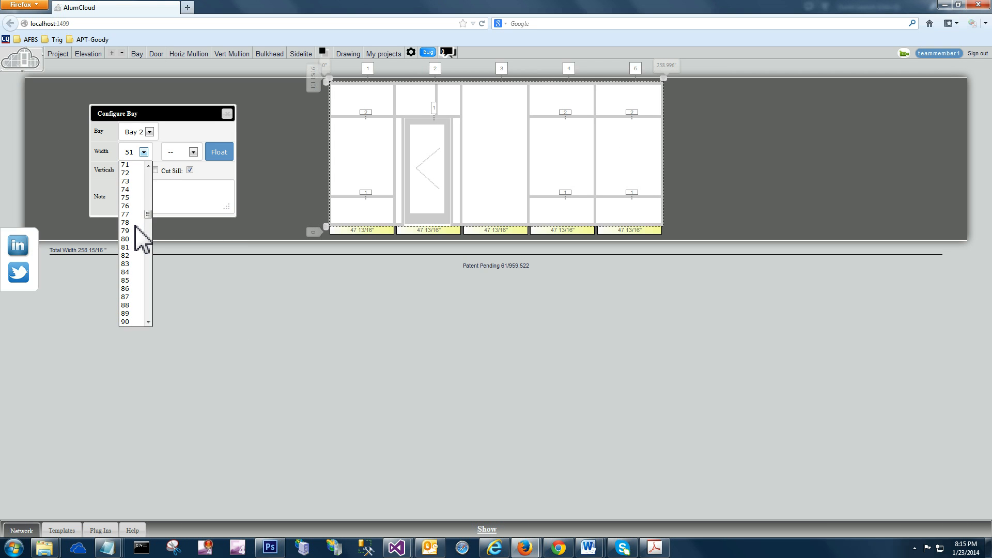
left_click(127, 265)
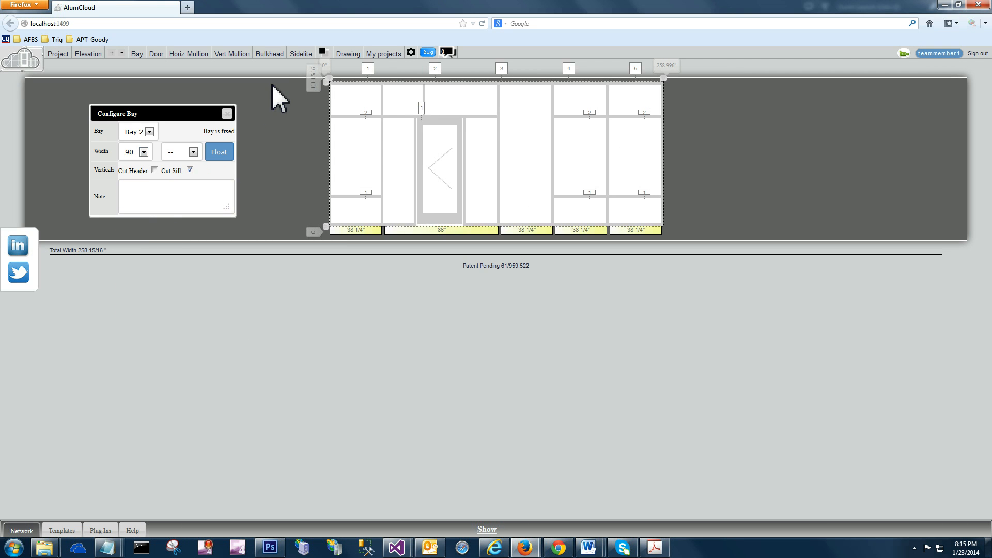
- Review the shop drawing with the widened Bay 2, and close the bay configuration
left_click(350, 53)
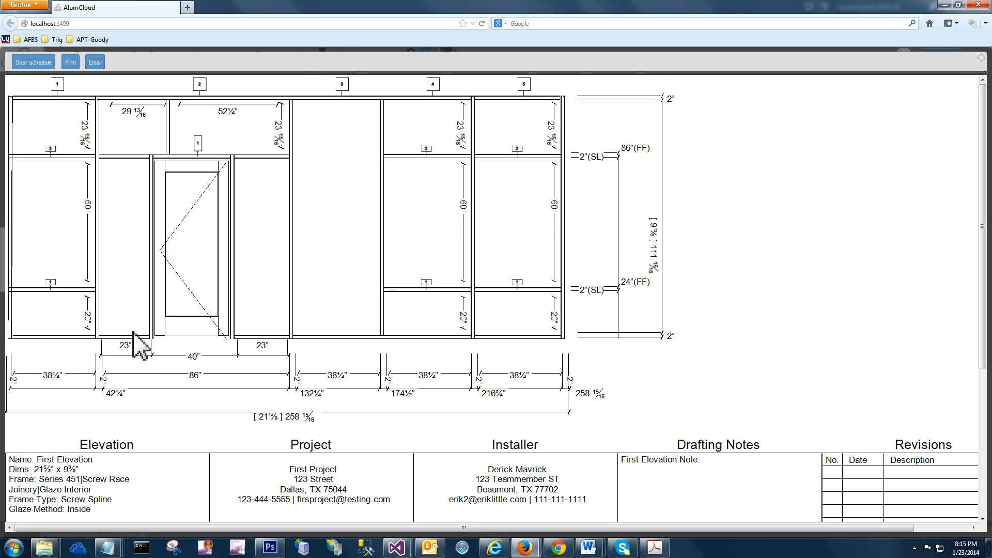
key("Escape")
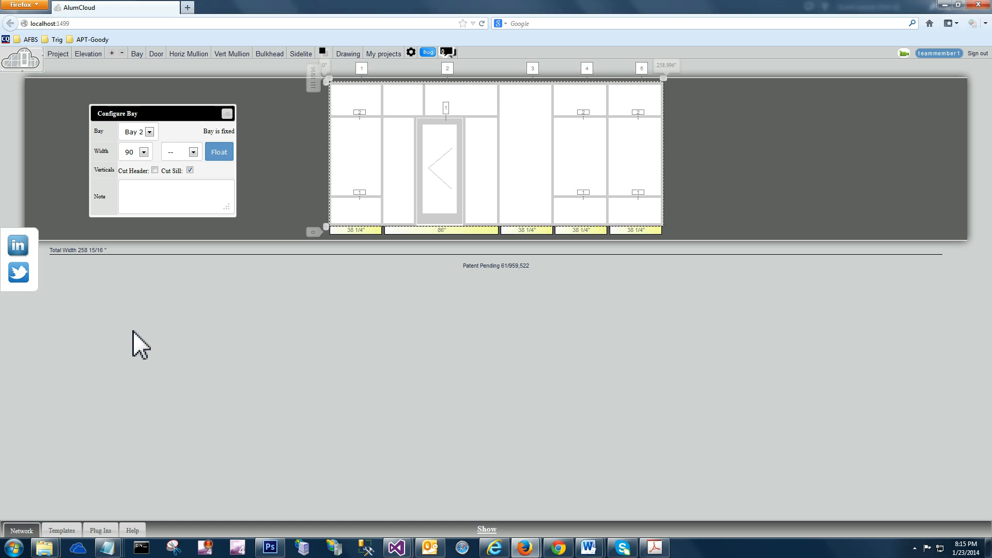
left_click(348, 54)
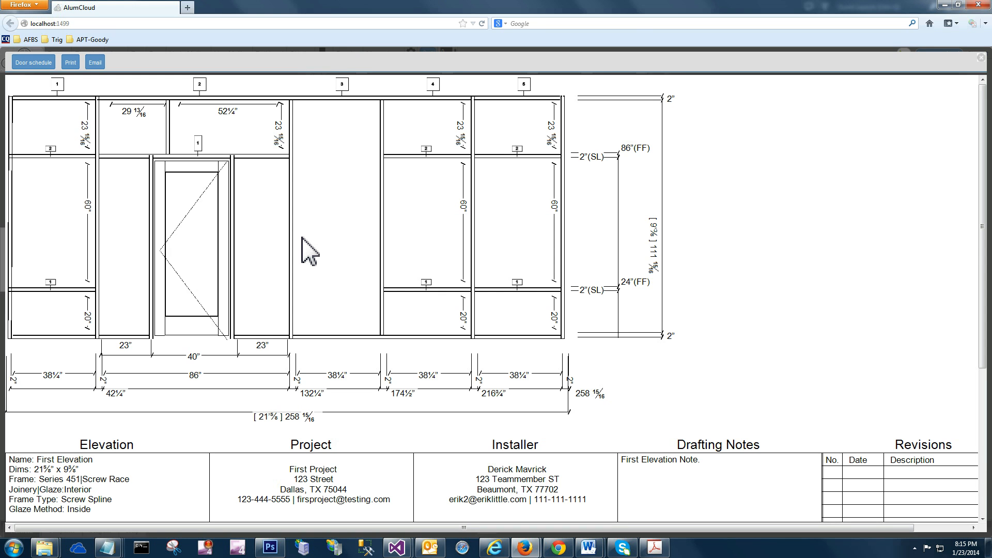
key("Escape")
left_click_drag(199, 111, 204, 99)
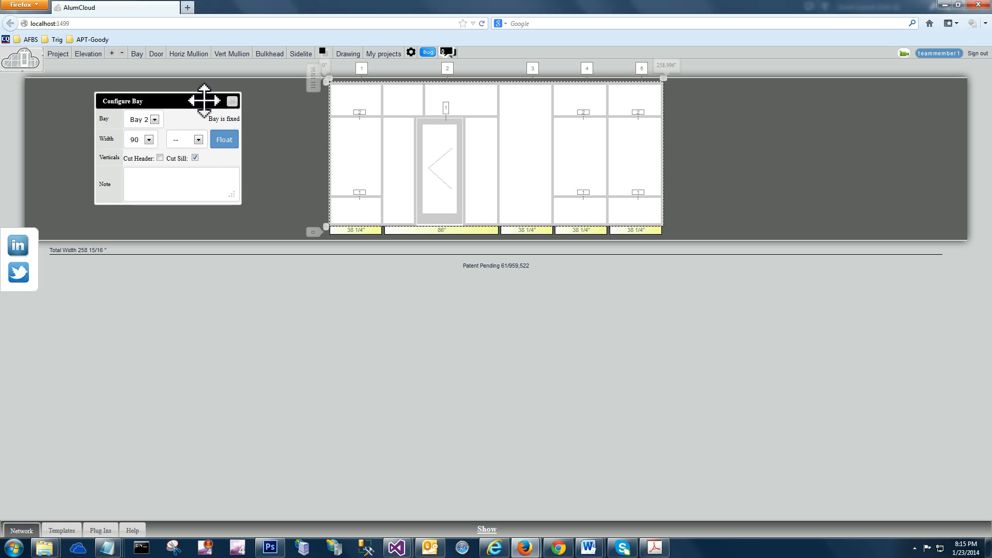
left_click(231, 104)
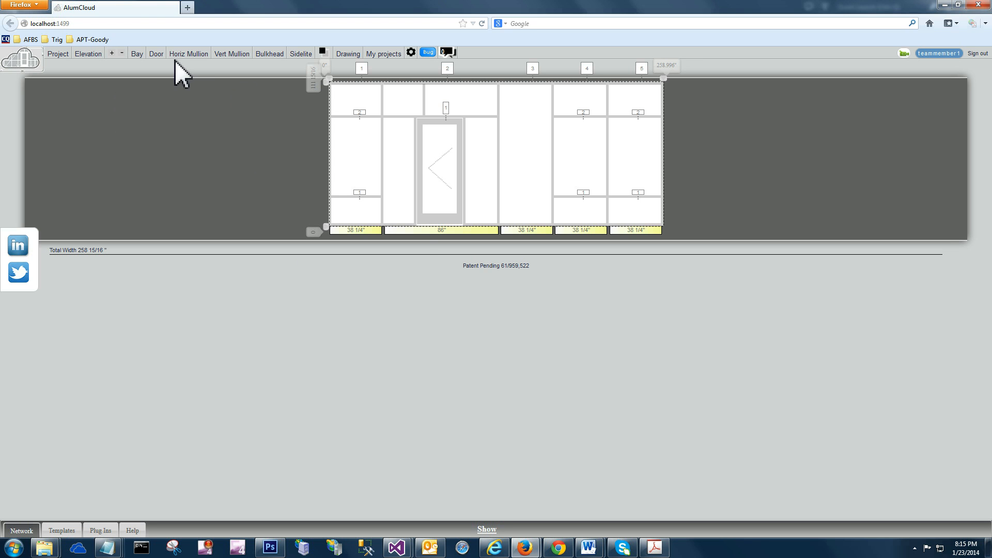
- Open the door configuration below the elevation and choose Door 1 Bay 2
left_click(160, 54)
left_click_drag(204, 76, 377, 252)
left_click(391, 268)
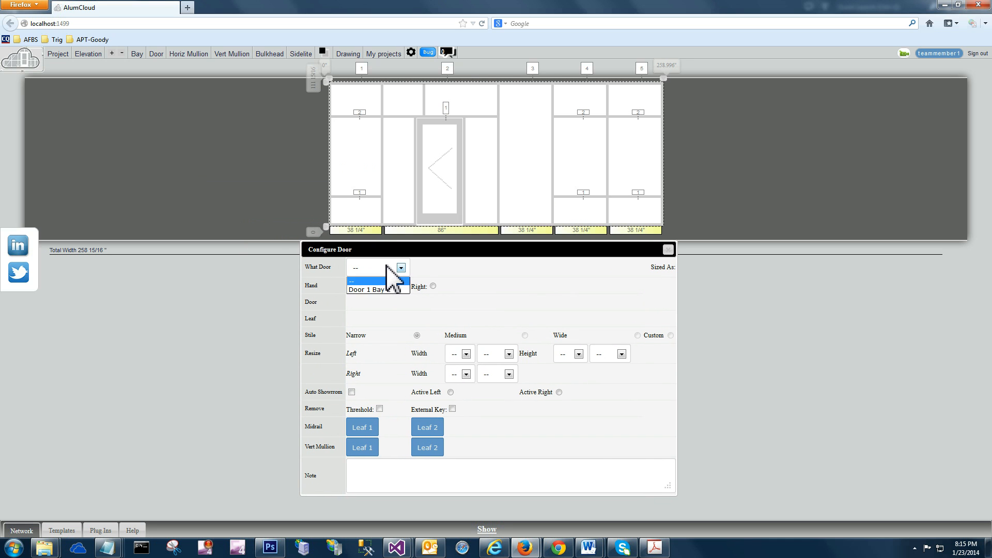
left_click(391, 290)
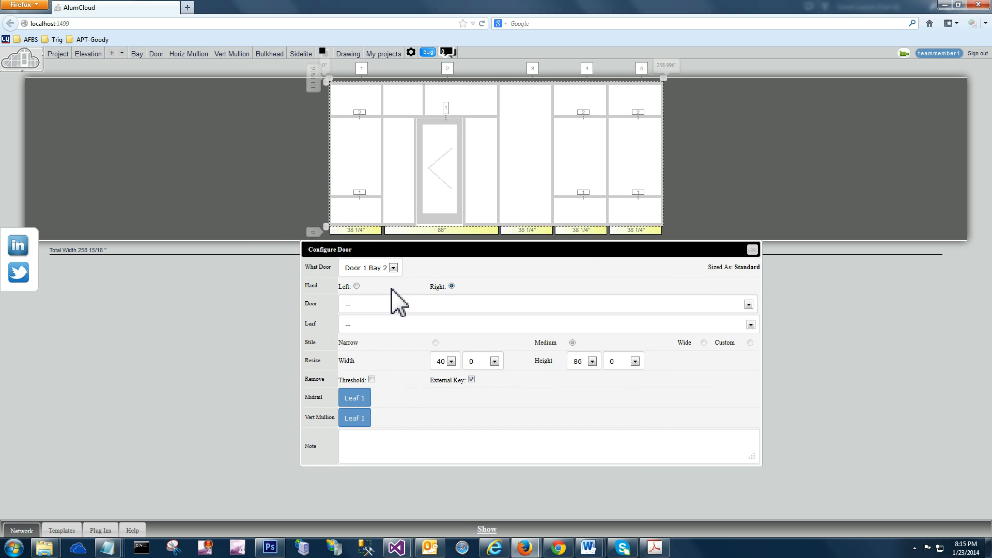
- Change the door leaf to the narrow-stile 3684-G, 36x84 with center pivot, and preview it in the shop drawing
left_click(398, 326)
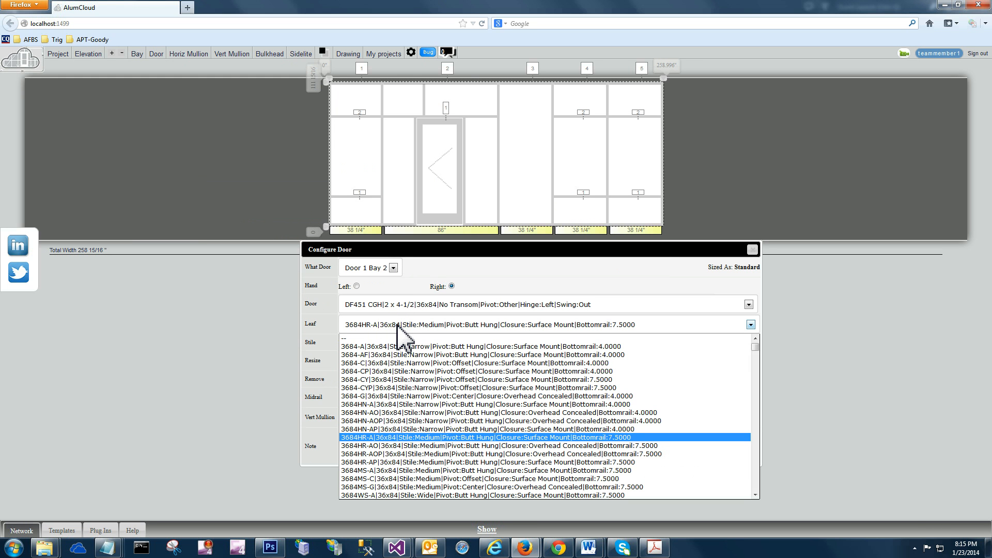
left_click(397, 396)
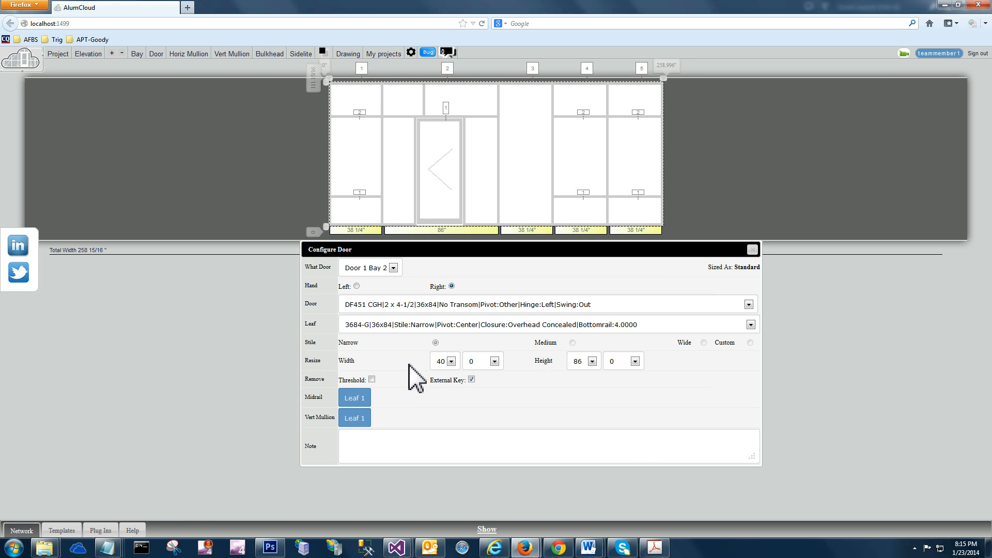
left_click(340, 55)
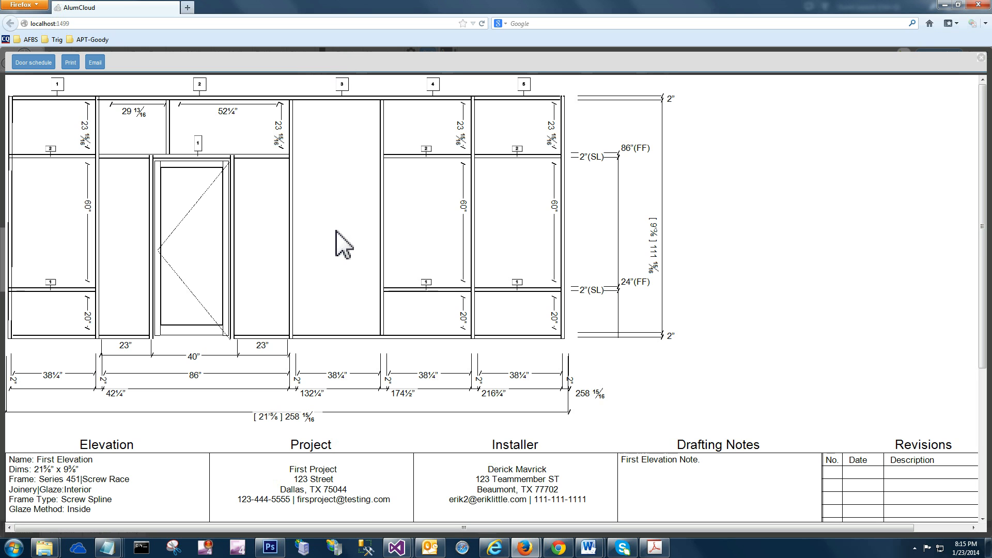
key("Escape")
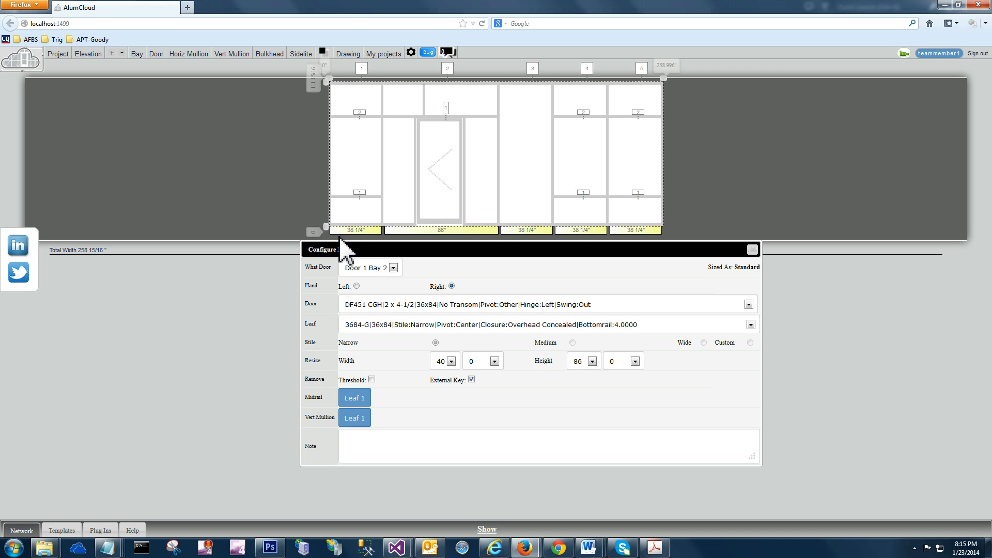
- Change the door leaf to the wide-stile 3696WS-CP, 36x96 with offset pivot, and preview it in the shop drawing
left_click(420, 325)
scroll(434, 447, "down", 3)
scroll(435, 455, "down", 10)
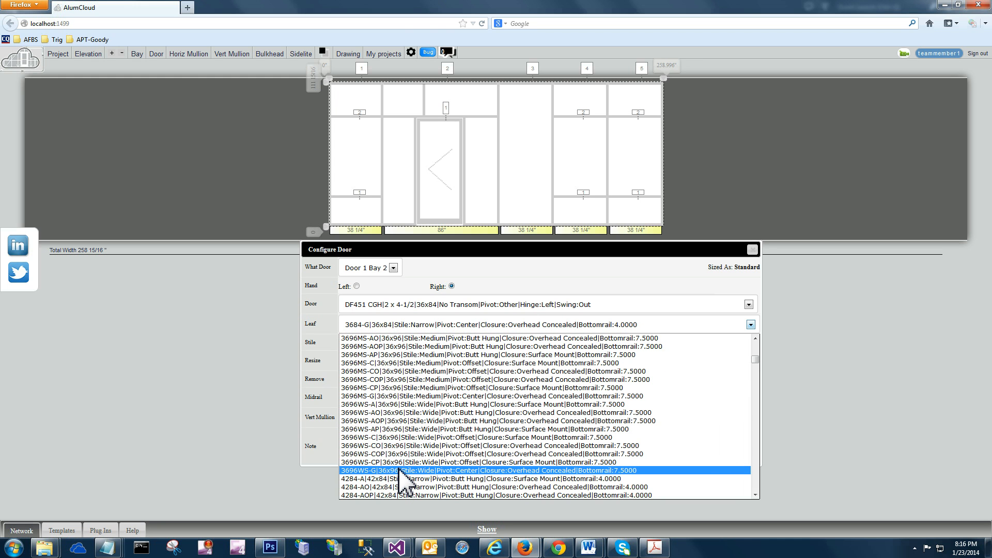
left_click(401, 463)
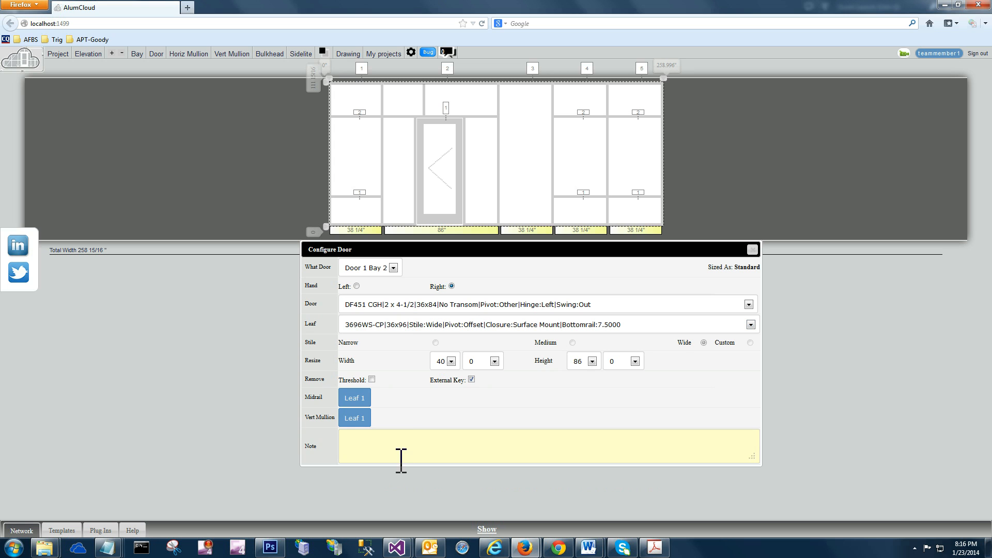
left_click(346, 55)
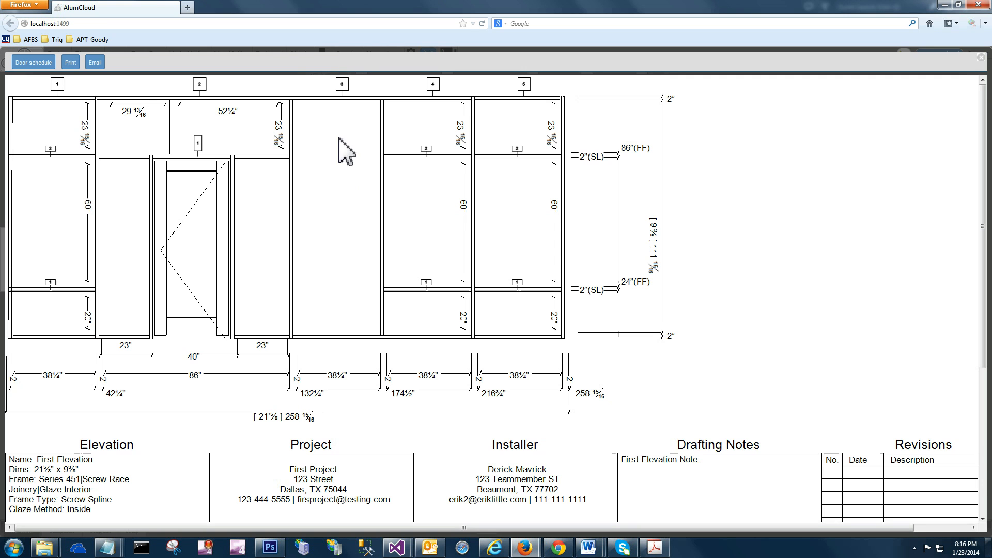
double_click(337, 176)
- Set the door height to 67 and check the shortened door in the shop drawing
left_click_drag(408, 249, 374, 242)
left_click(559, 355)
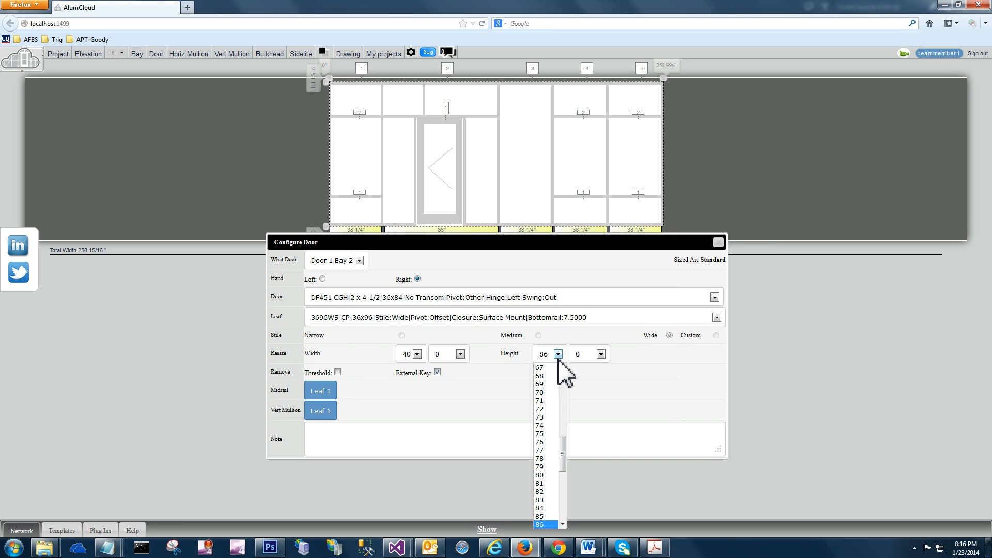
left_click(554, 368)
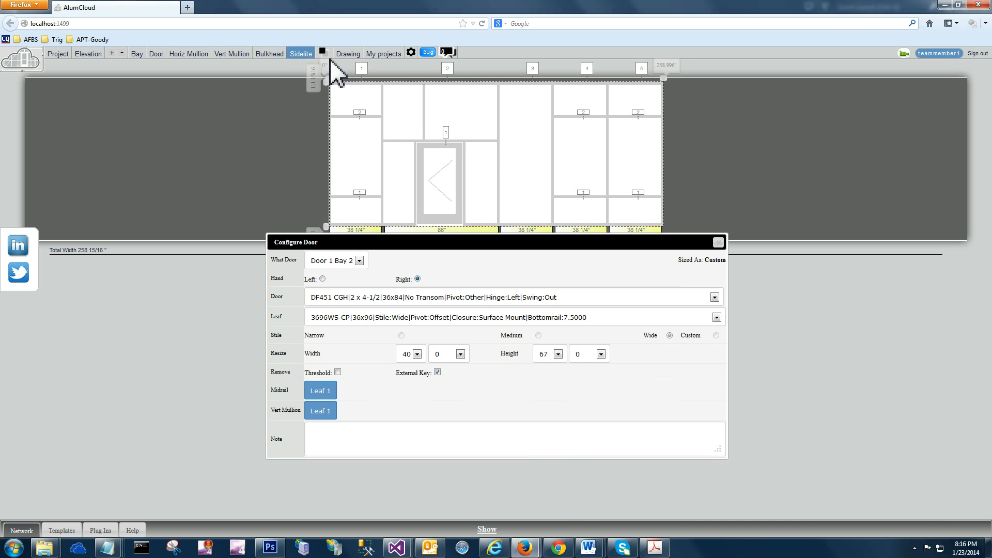
left_click(347, 55)
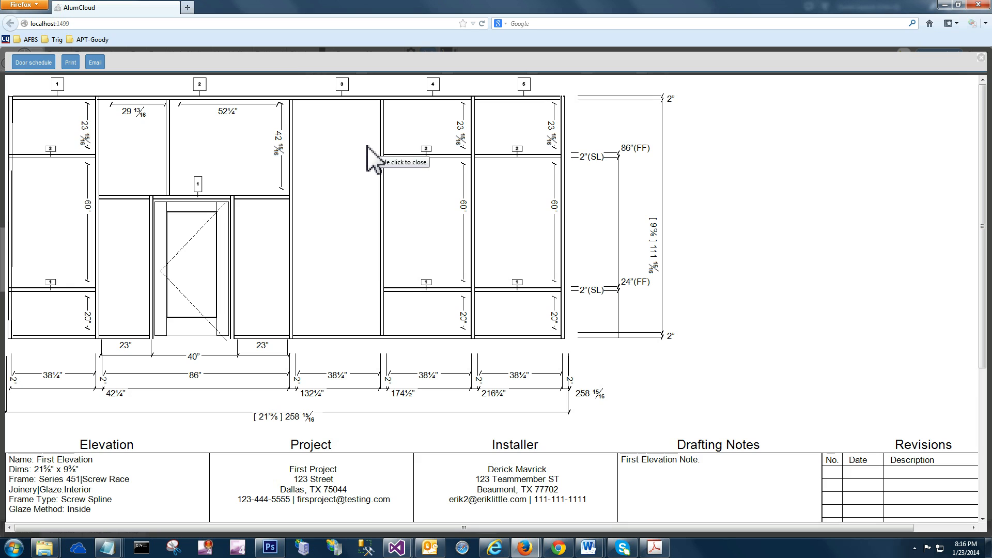
double_click(367, 148)
- Set the door height to 105 and check the taller door in the shop drawing
left_click(553, 357)
scroll(551, 419, "down", 7)
left_click(551, 501)
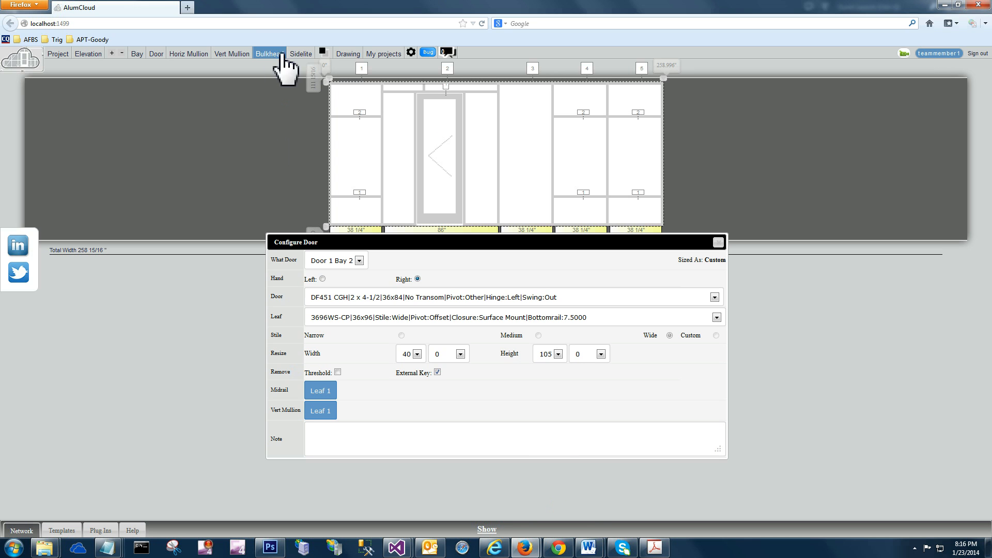
left_click(348, 54)
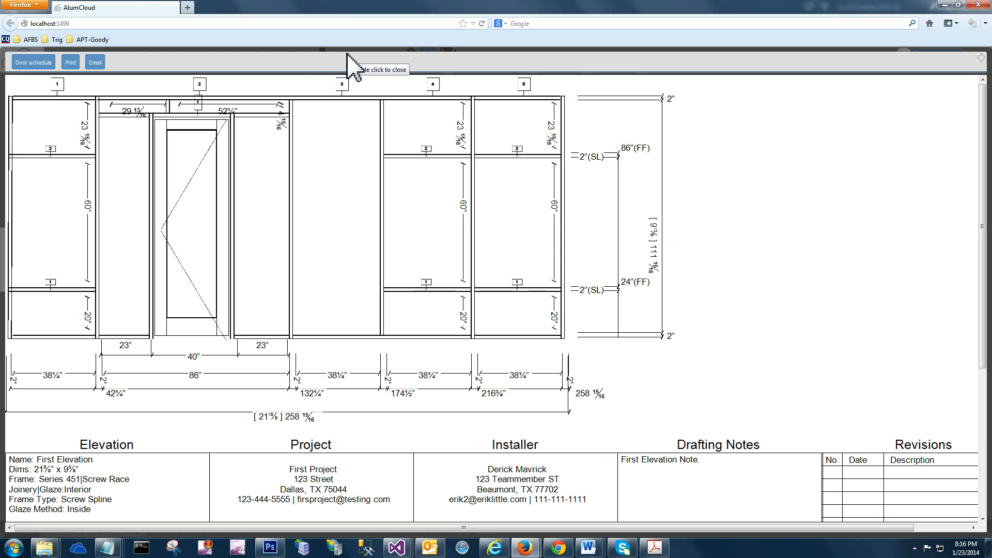
double_click(359, 129)
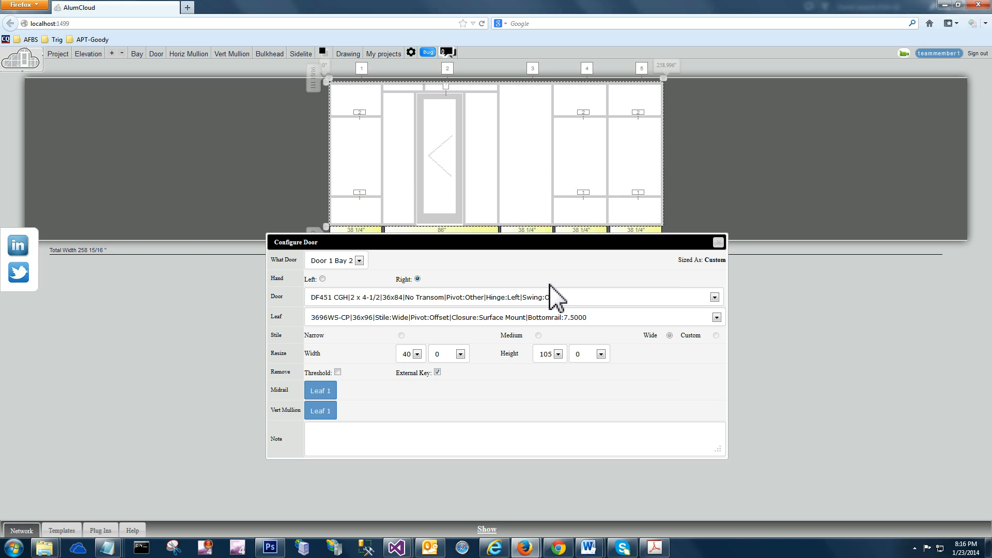
- Set the door height to 86 and reposition the door configuration dialog just below the elevation
left_click(552, 354)
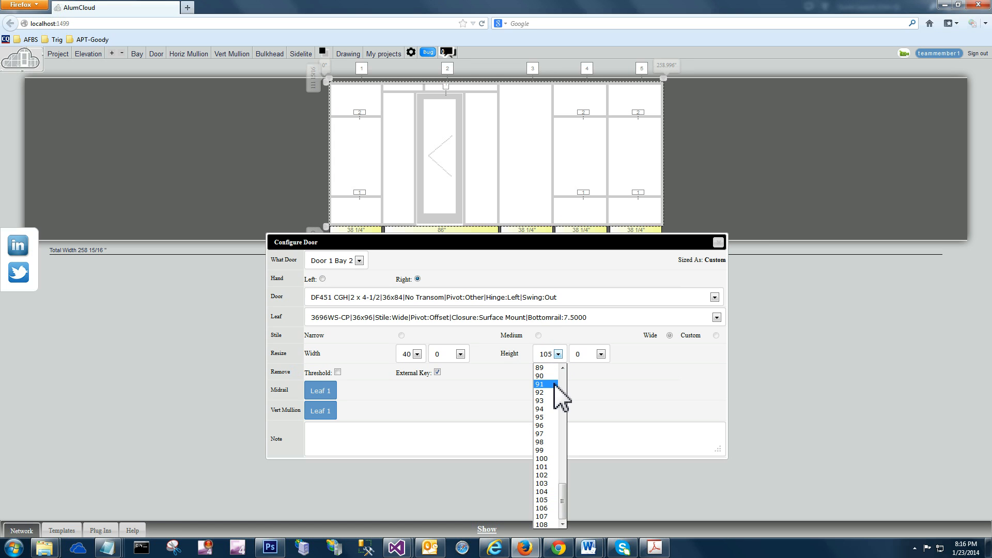
scroll(552, 377, "up", 1)
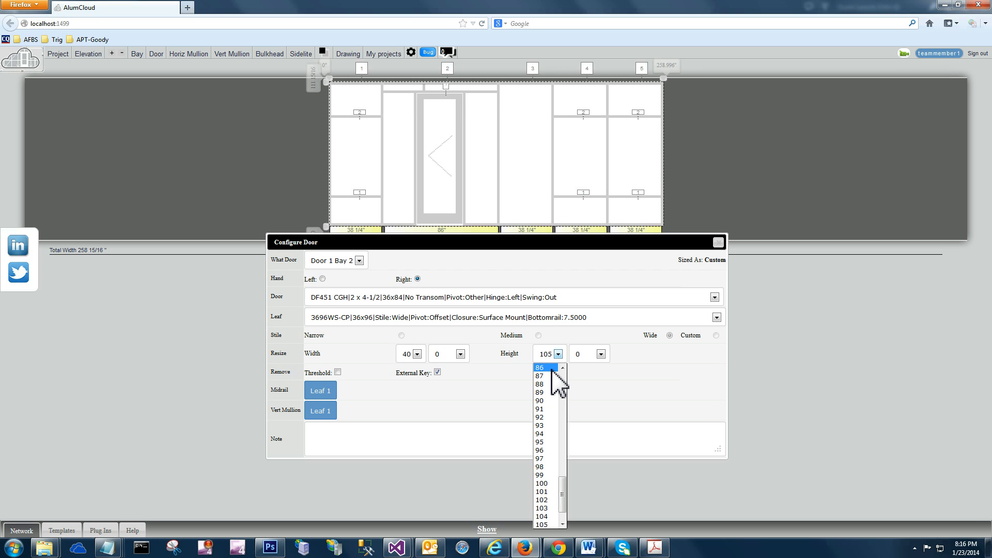
left_click(552, 369)
mouse_move(476, 243)
left_mouse_down()
mouse_move(444, 247)
mouse_move(474, 255)
left_mouse_up()
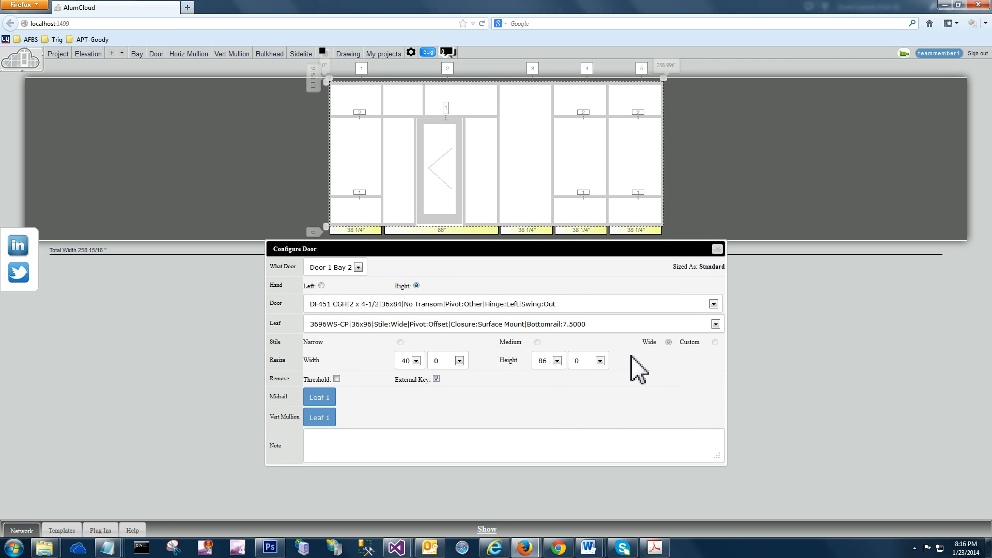
left_click_drag(535, 249, 535, 241)
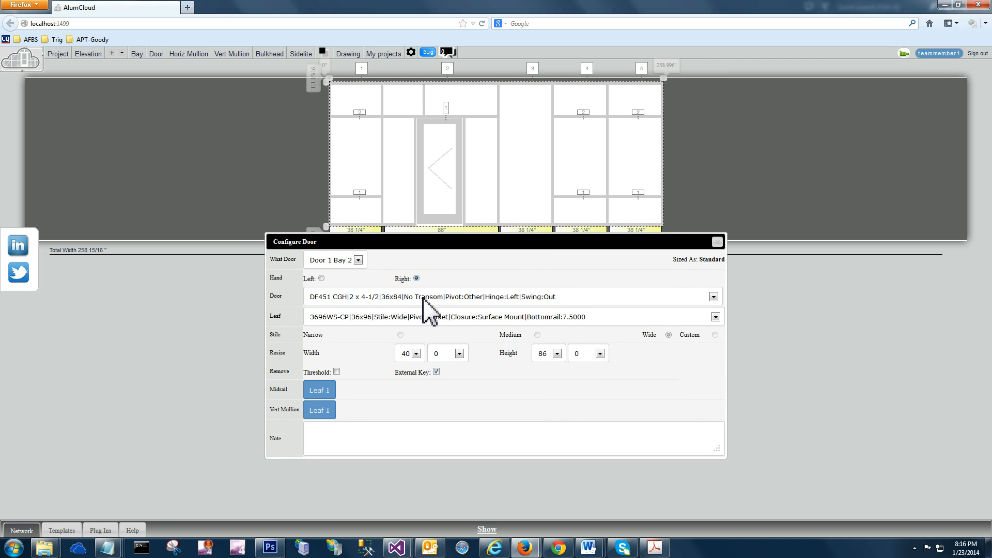
- Add a midrail to leaf 1 of the Bay 2 door
left_click(320, 393)
left_click_drag(354, 389, 423, 232)
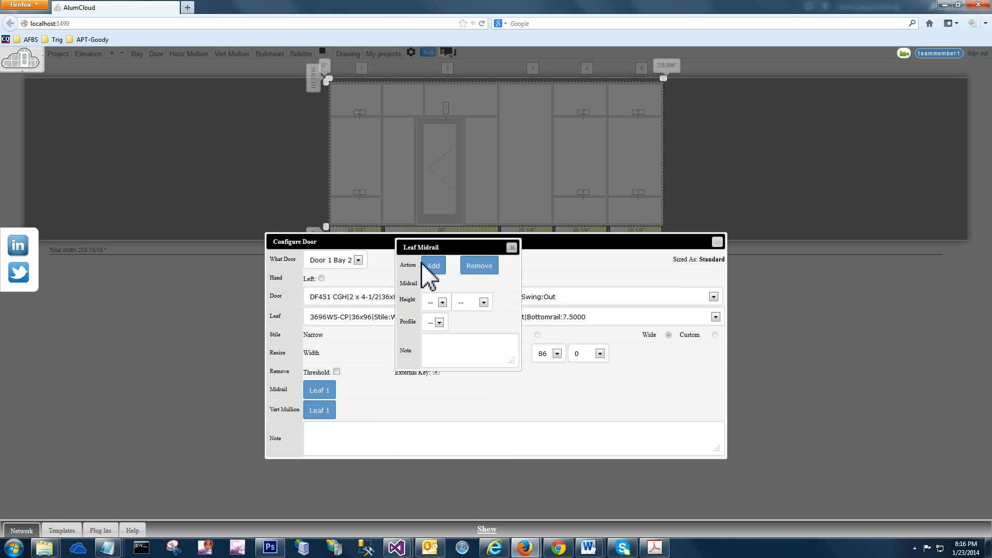
left_click(428, 266)
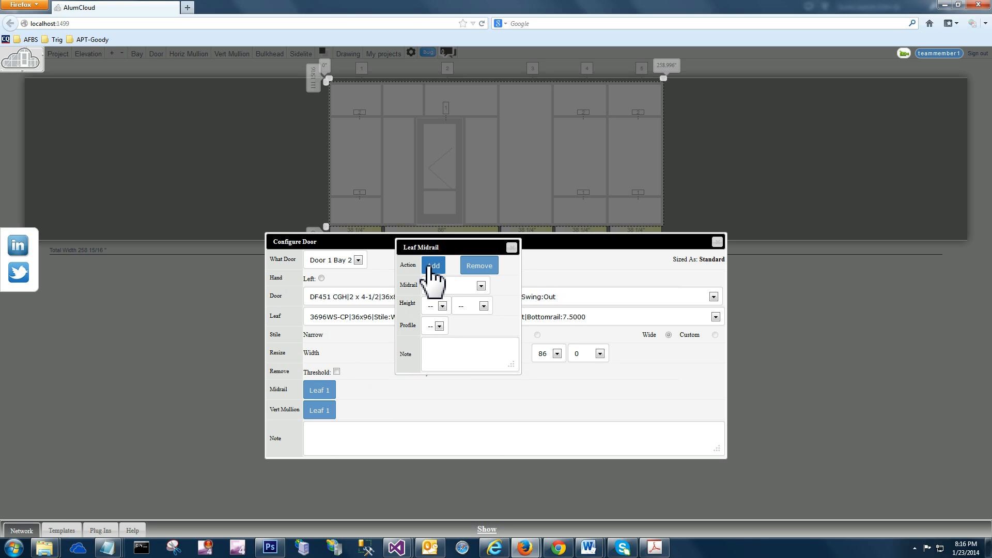
- Set the height of Midrail 1 Bay 2 to 24 and close the midrail and door configuration dialogs
left_click(481, 285)
left_click(472, 308)
left_click(442, 306)
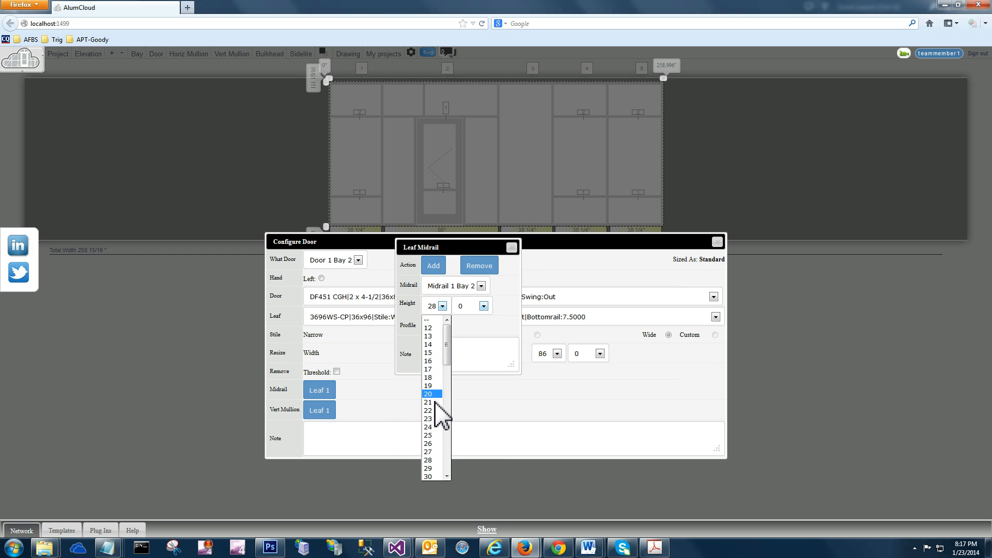
left_click(433, 427)
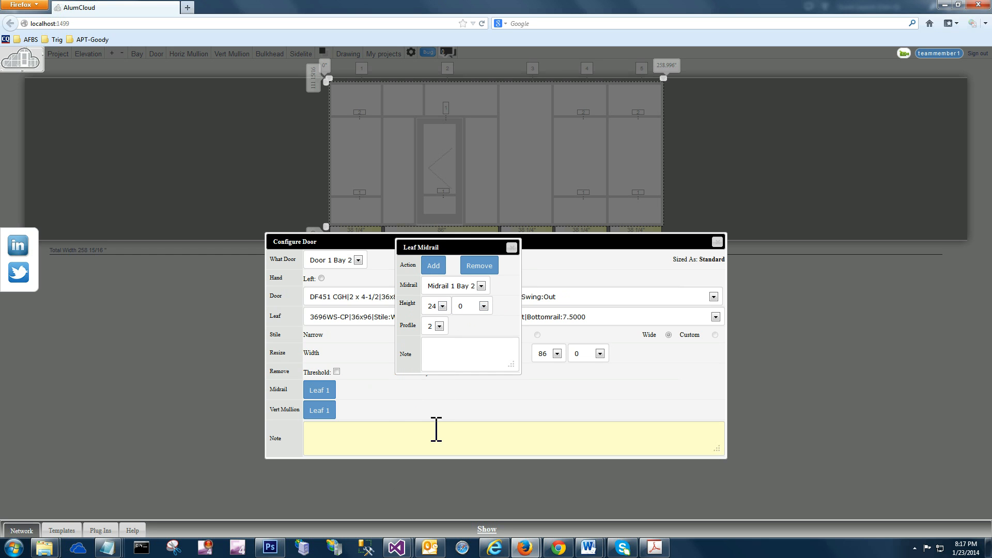
left_click(511, 247)
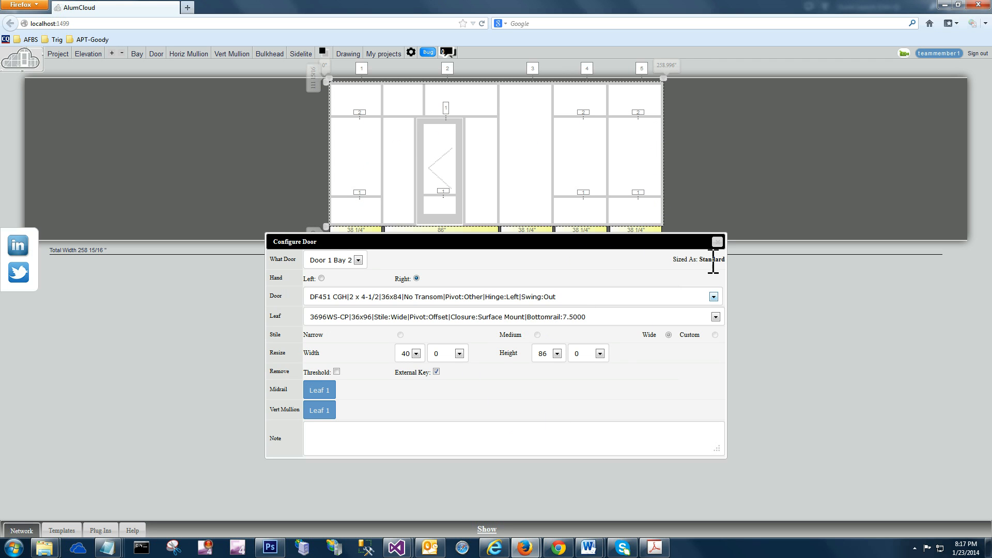
left_click(718, 243)
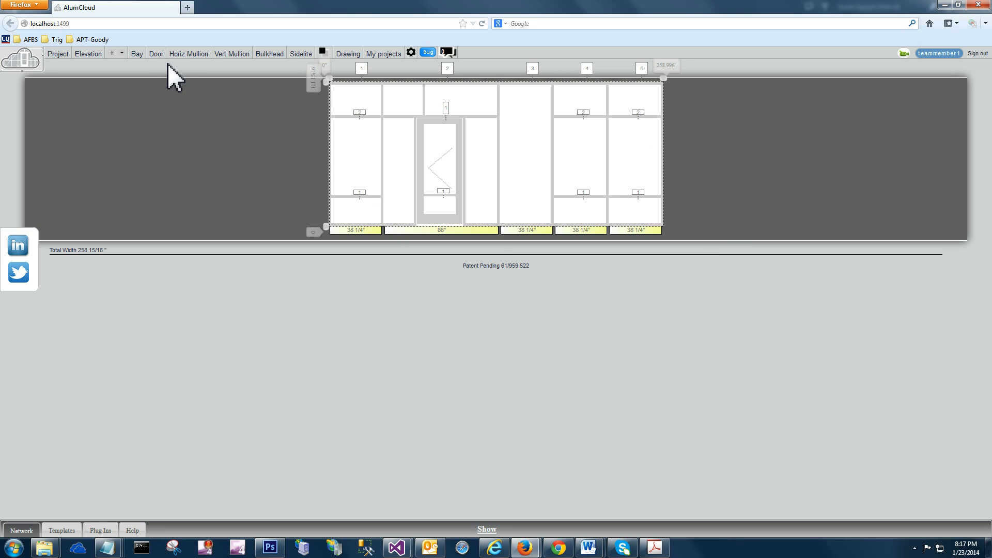
- Configure Horiz Mullion 1 of Bay 1 with a height of 12, keeping the dialog clear of the elevation
left_click(180, 54)
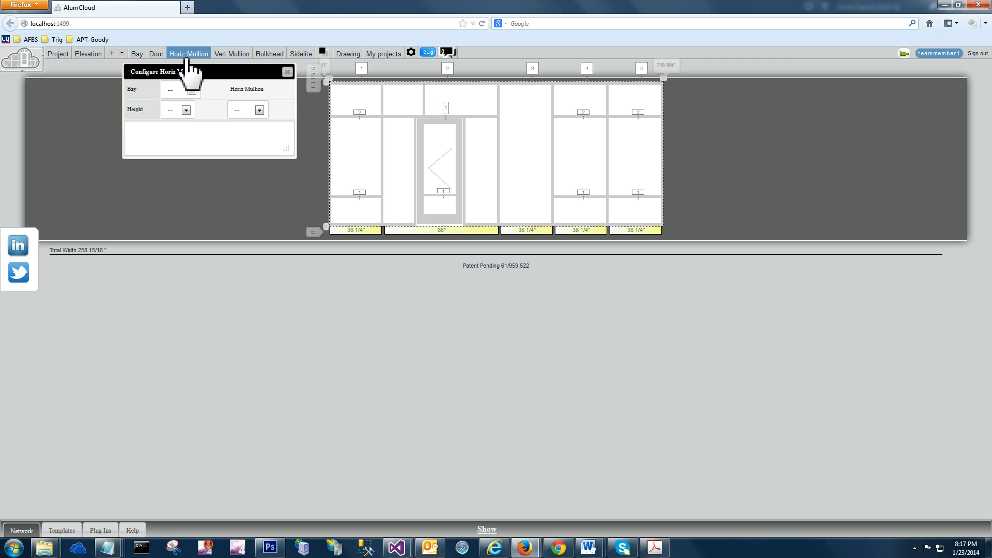
left_click_drag(172, 77, 165, 123)
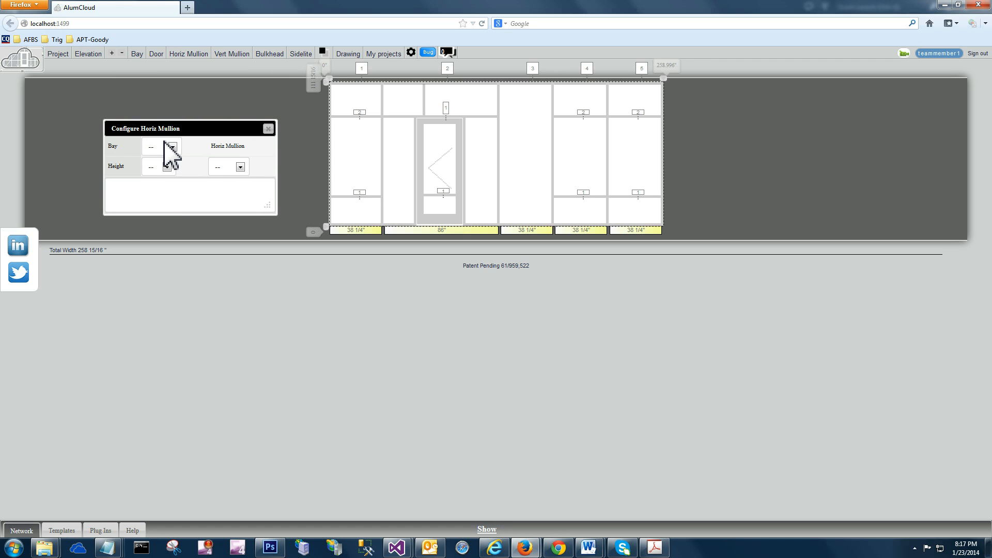
left_click(165, 150)
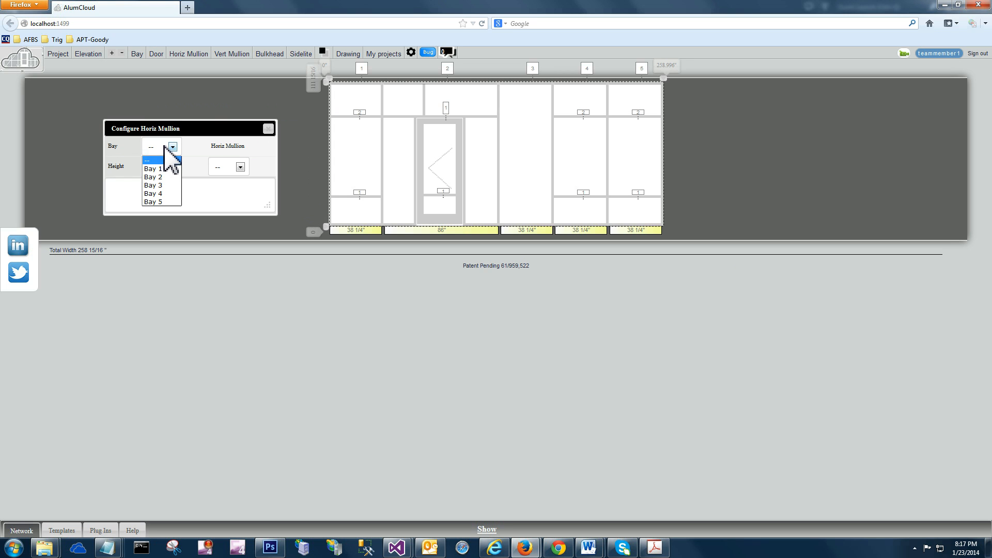
left_click(165, 170)
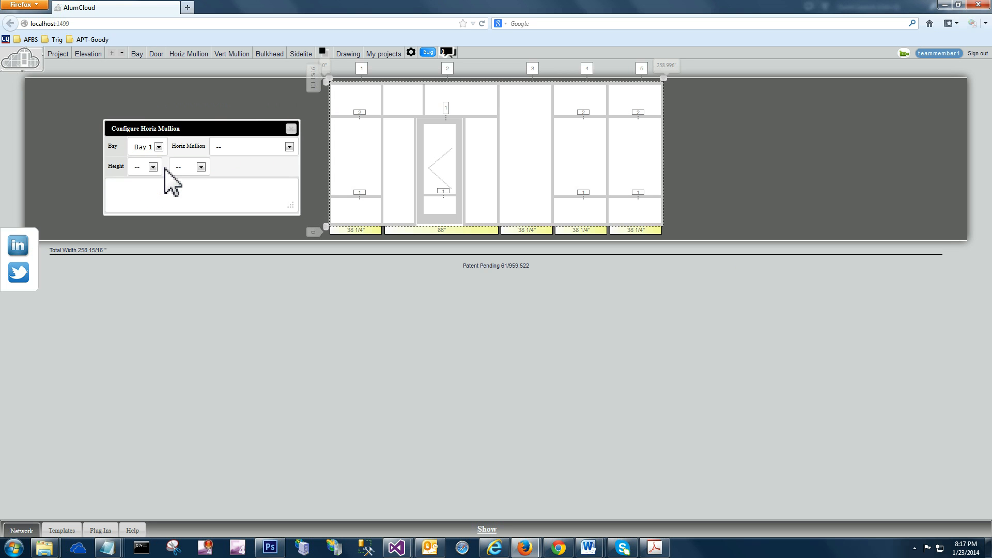
left_click(264, 149)
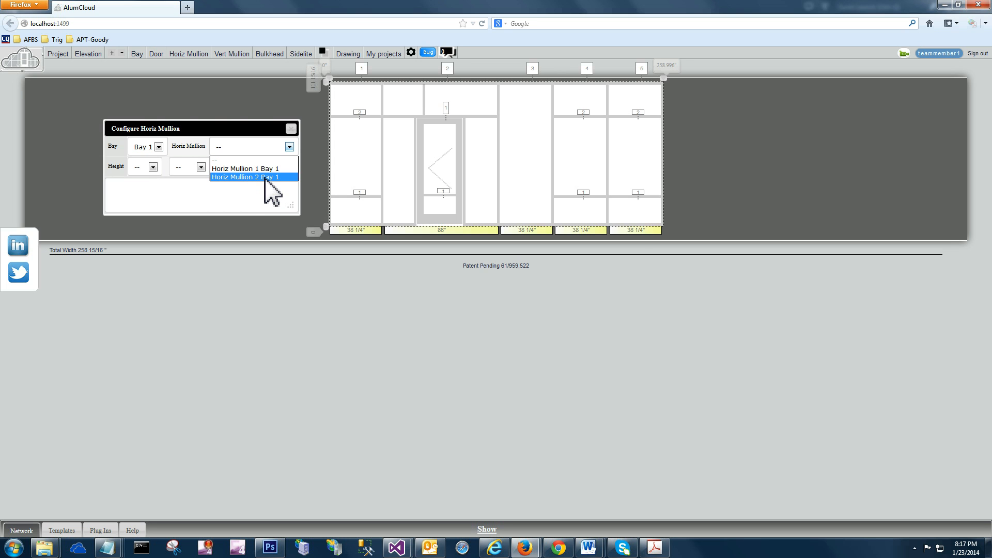
left_click(265, 169)
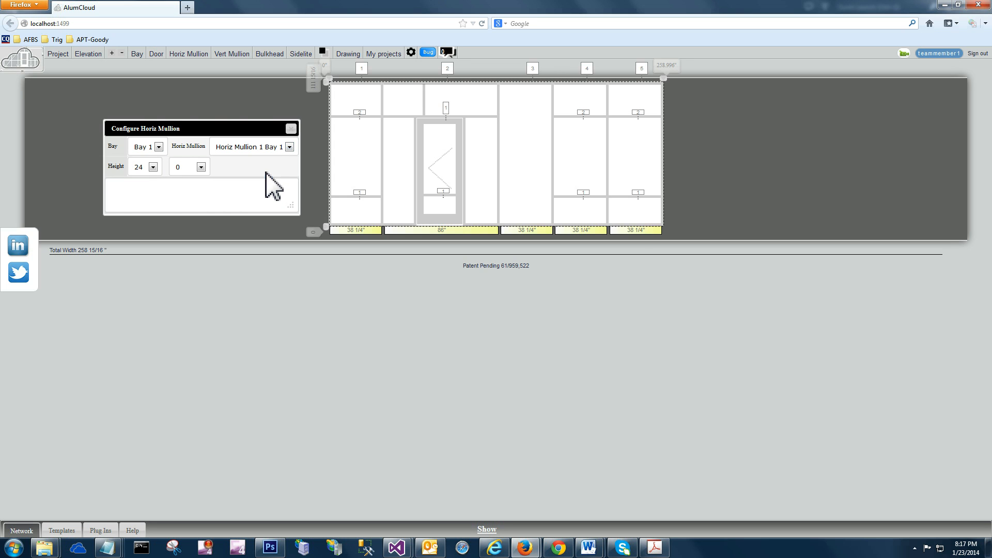
left_click(153, 167)
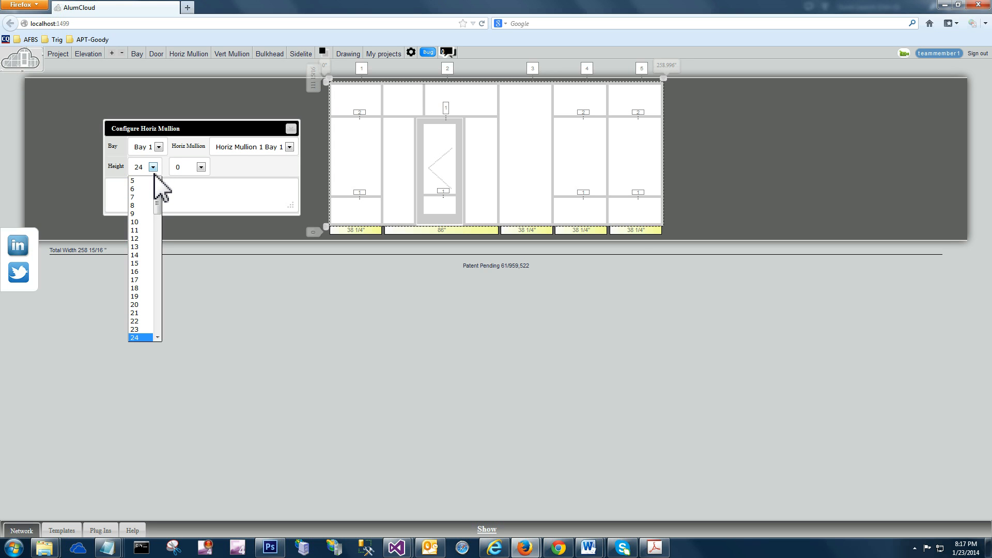
left_click(144, 239)
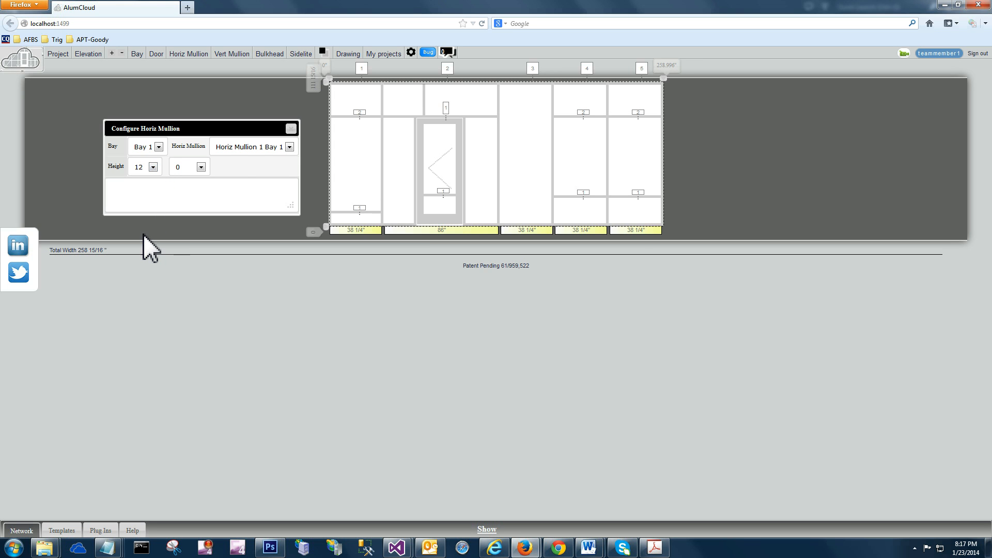
- Raise Horiz Mullion 1 of Bay 1 to a height of 40
left_click(153, 167)
scroll(144, 283, "down", 6)
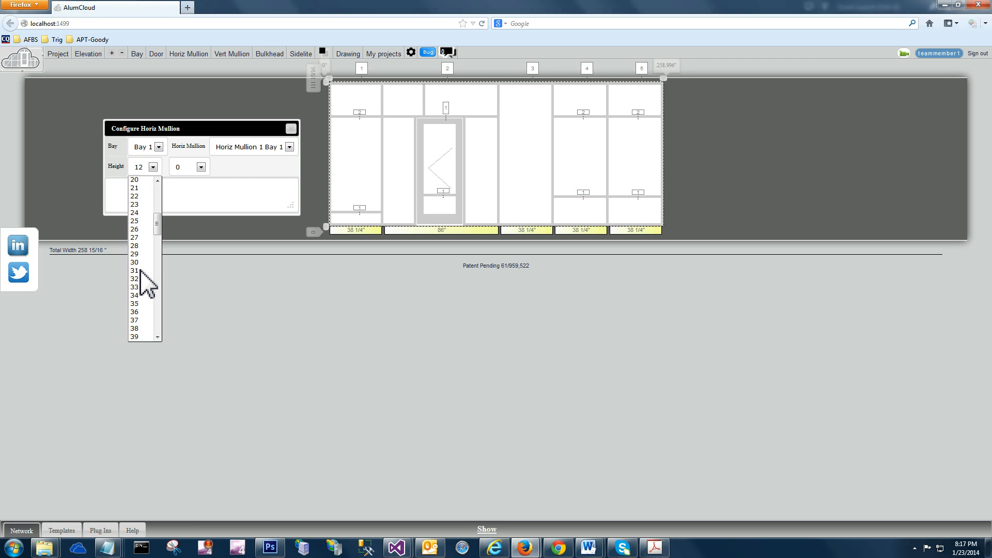
left_click(145, 283)
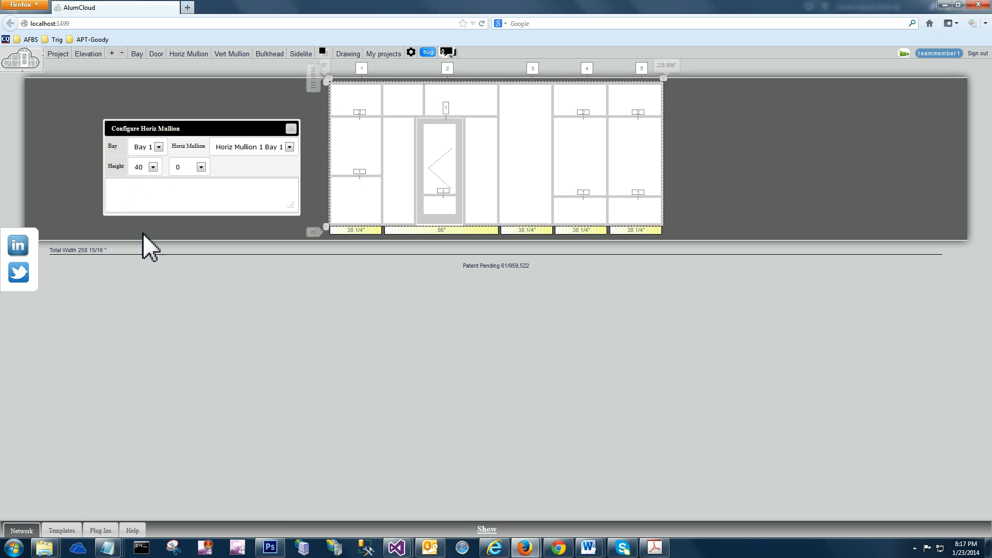
- Examine the shop drawing's Bay 1 mullion dimensions and the detailed door drawing with its specifications, then return to the elevation
left_click(357, 54)
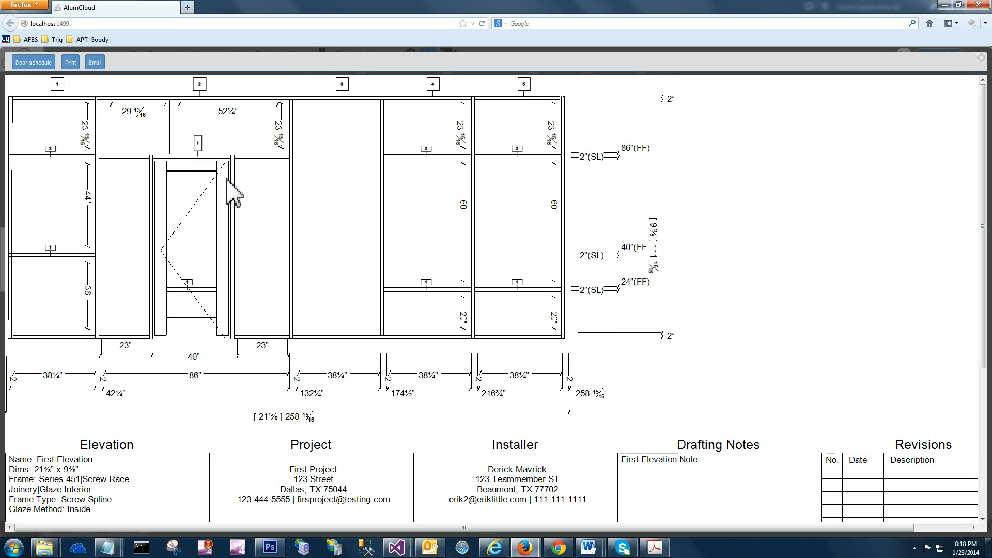
left_click(34, 62)
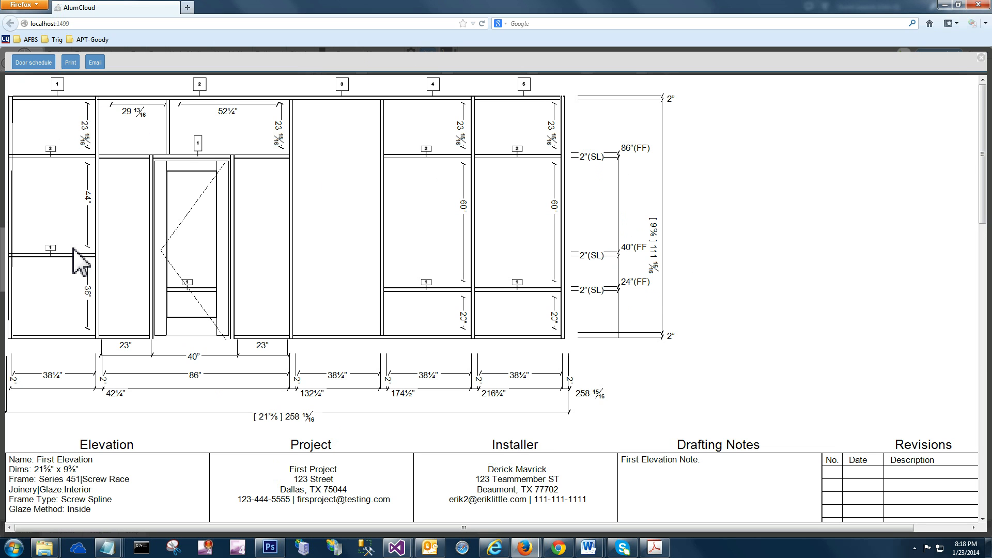
scroll(77, 261, "down", 15)
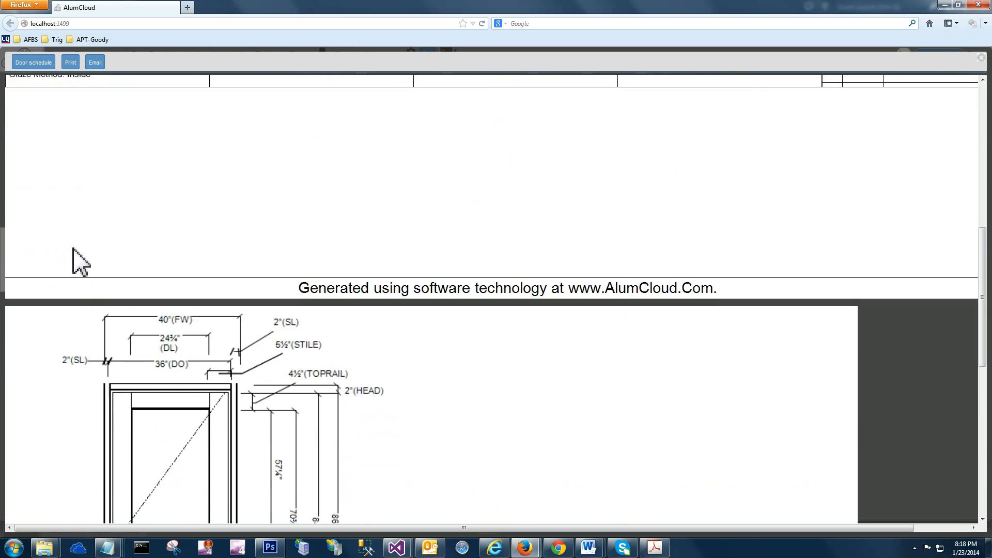
scroll(77, 261, "down", 6)
scroll(78, 261, "down", 1)
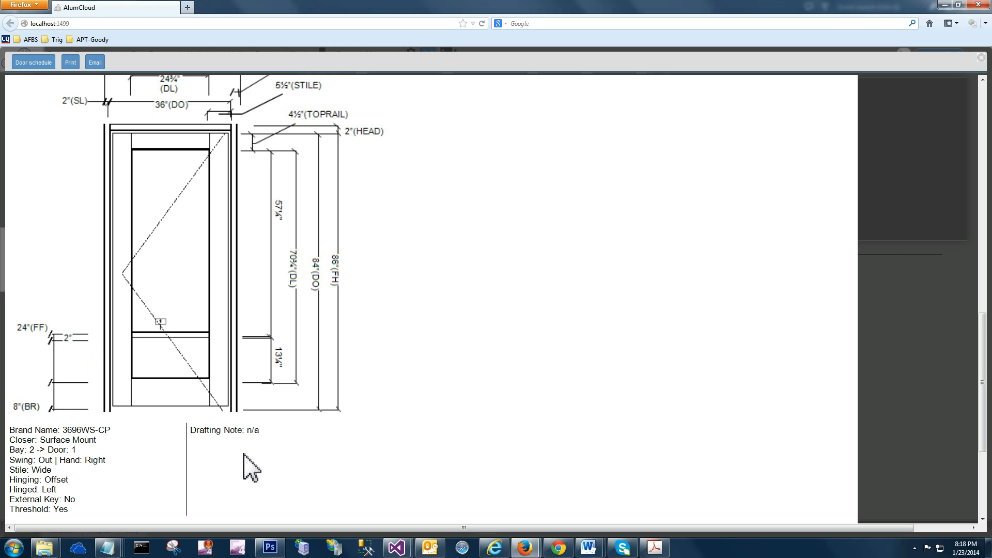
key("Escape")
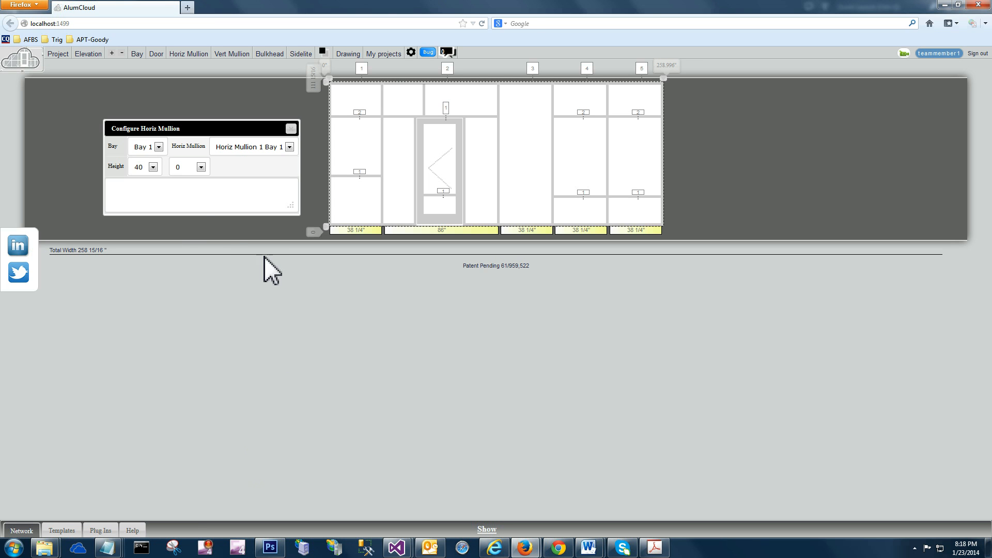
- Set the height of Horiz Mullion 1 in Bay 1 to 24 and close its configuration
left_click(154, 167)
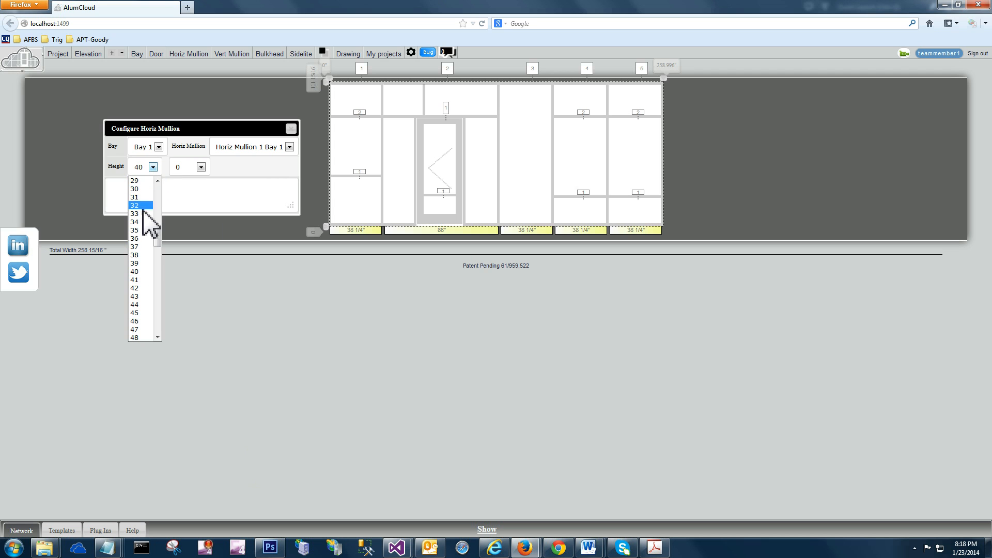
left_click(144, 189)
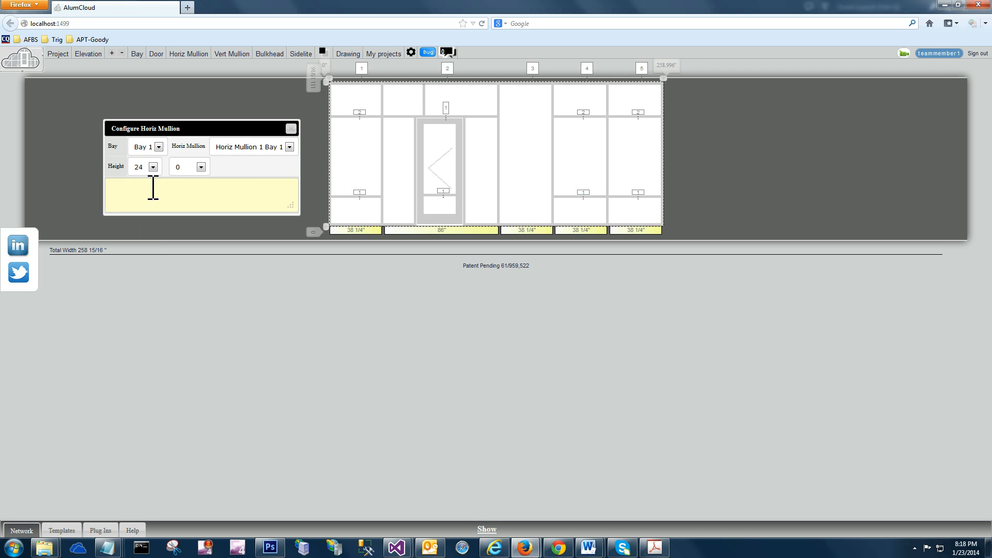
left_click(291, 129)
- Select Vert Mullion 1 in Horiz Mullion 1 of Bay 2 for configuration and check its spacing in the shop drawing
left_click(241, 53)
left_click_drag(310, 52, 381, 249)
left_click(411, 267)
left_click(411, 305)
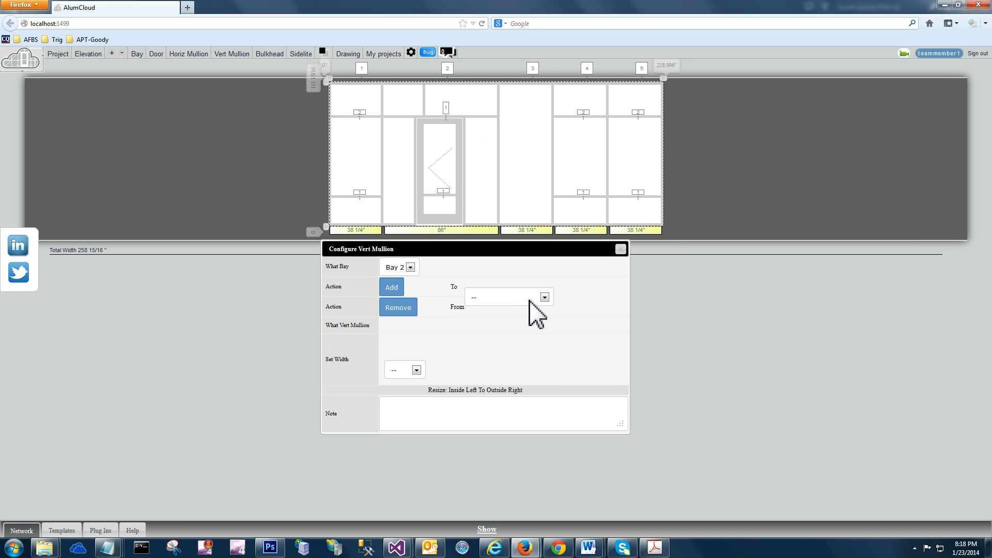
left_click(545, 297)
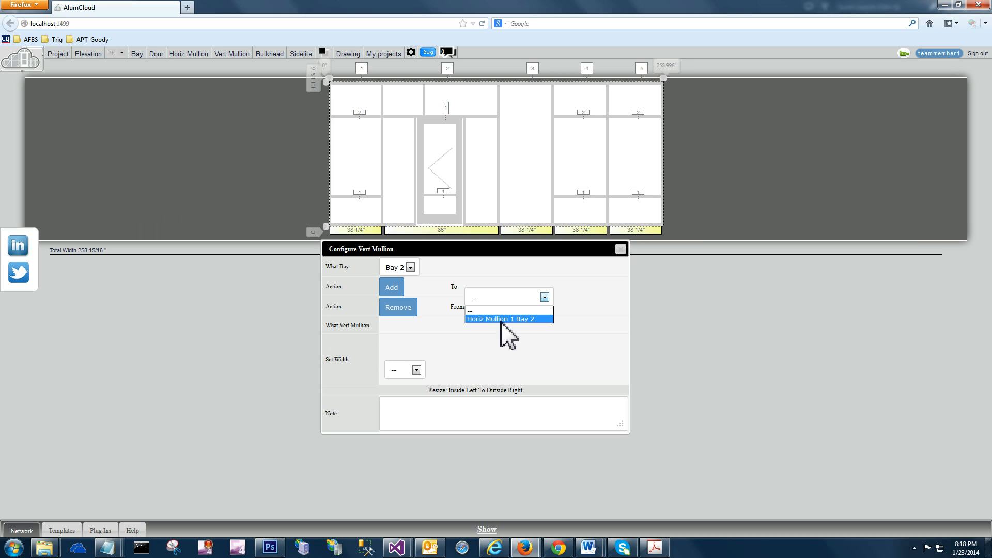
left_click(529, 319)
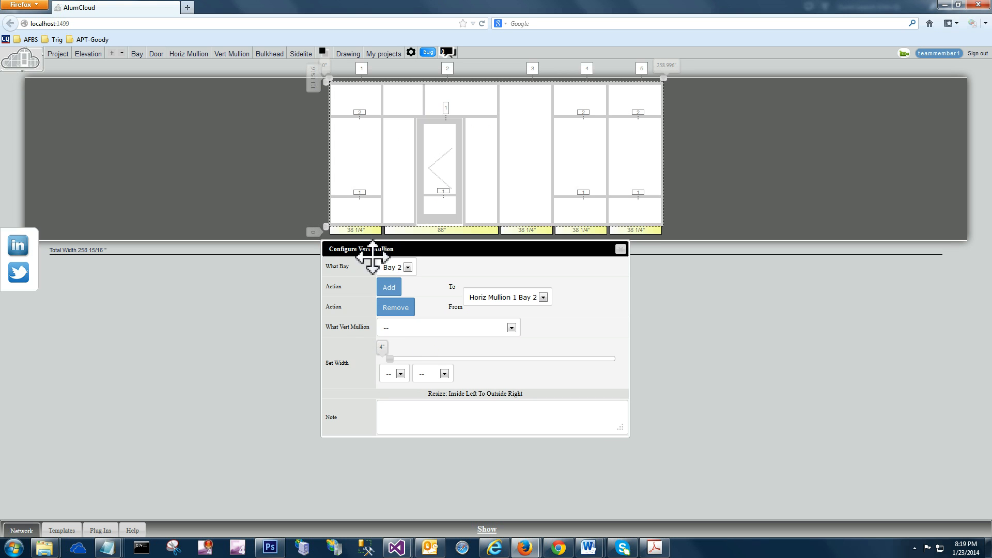
left_click(423, 328)
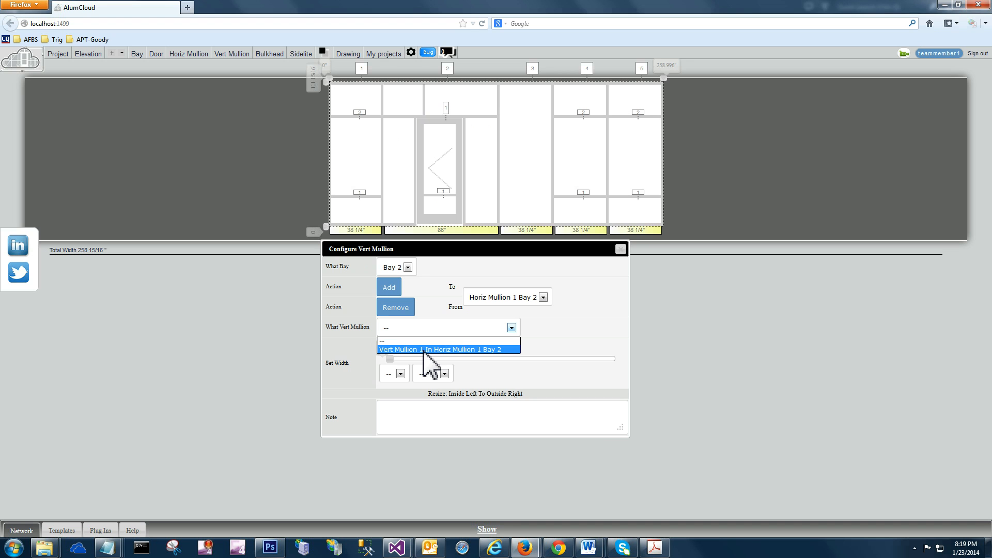
left_click(465, 350)
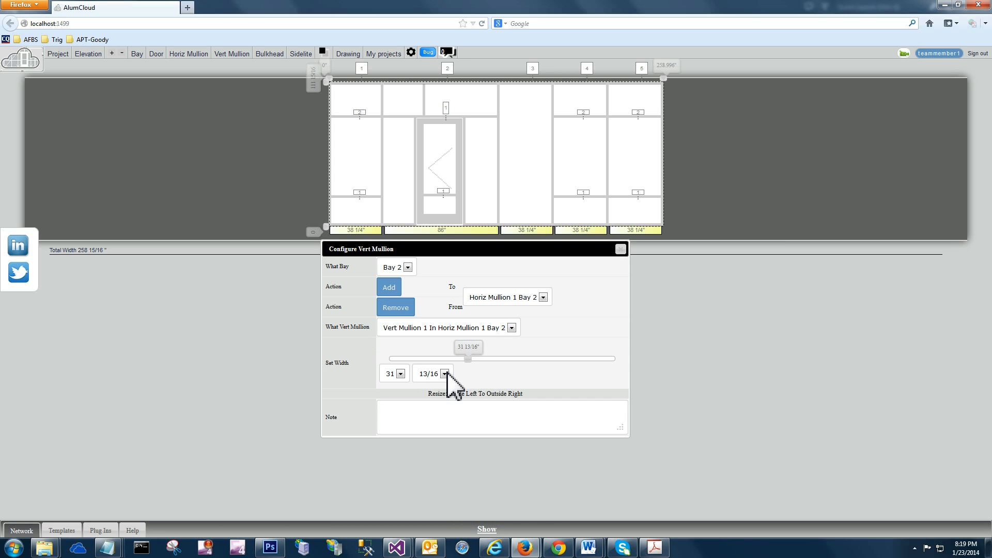
left_click(354, 53)
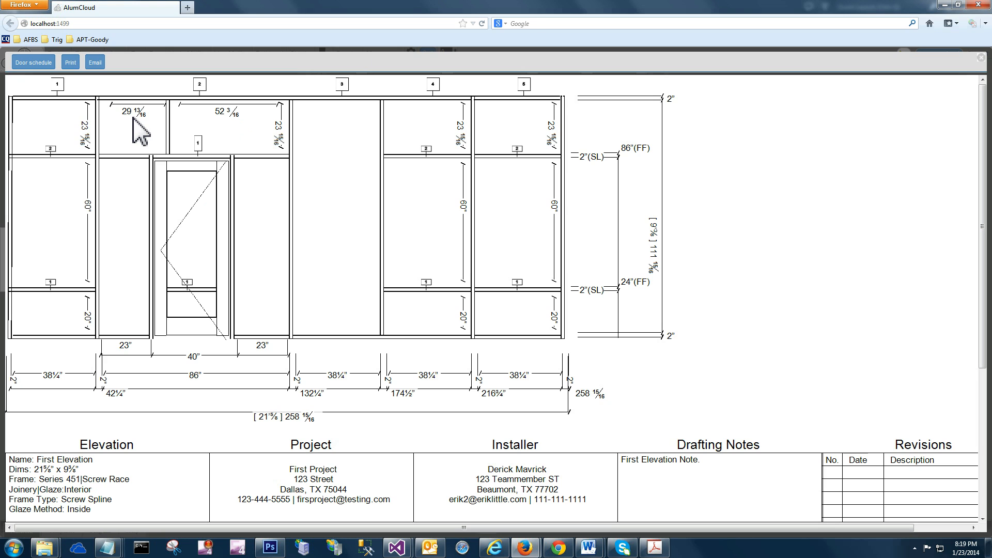
key("Escape")
- Set the width for Bay 2's Vert Mullion 1 to 46 5/16, check it in the shop drawing, and close the configuration
mouse_move(468, 352)
left_mouse_down()
mouse_move(522, 351)
mouse_move(510, 351)
mouse_move(514, 361)
left_mouse_up()
left_click(357, 57)
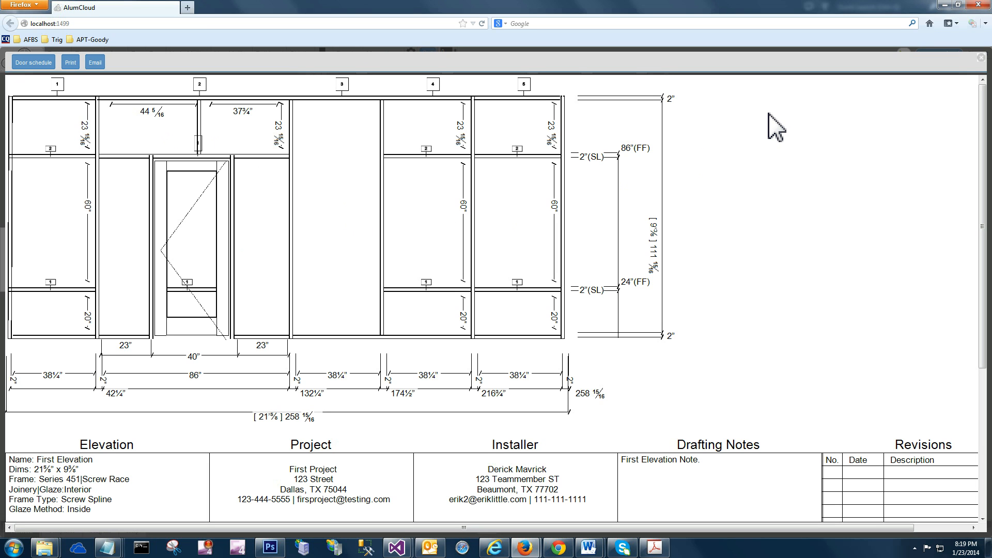
key("Escape")
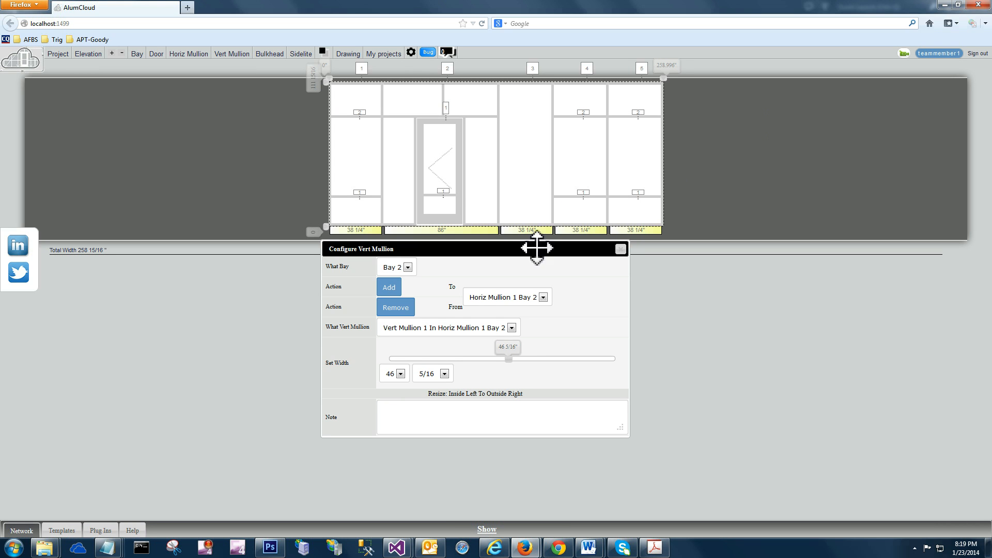
left_click_drag(535, 252, 536, 246)
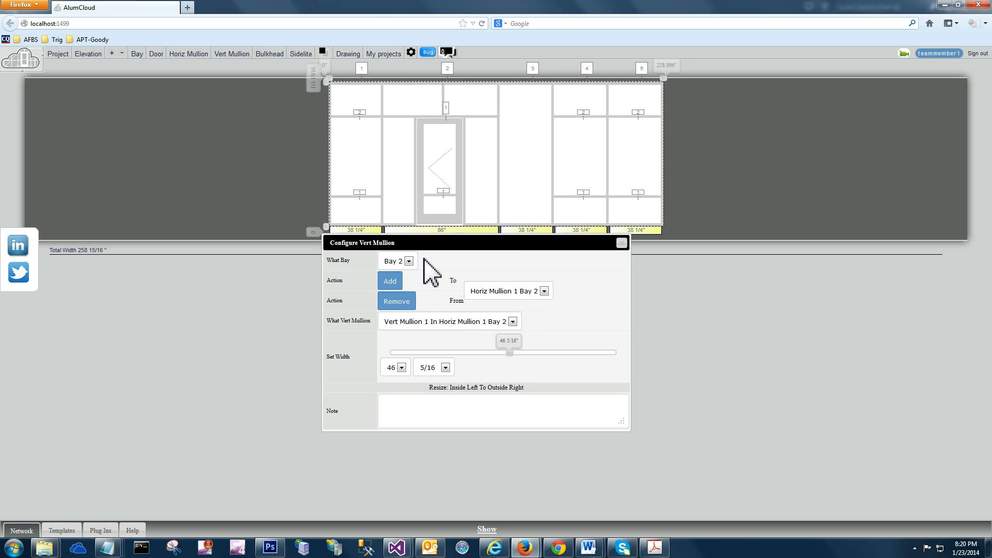
left_click(623, 243)
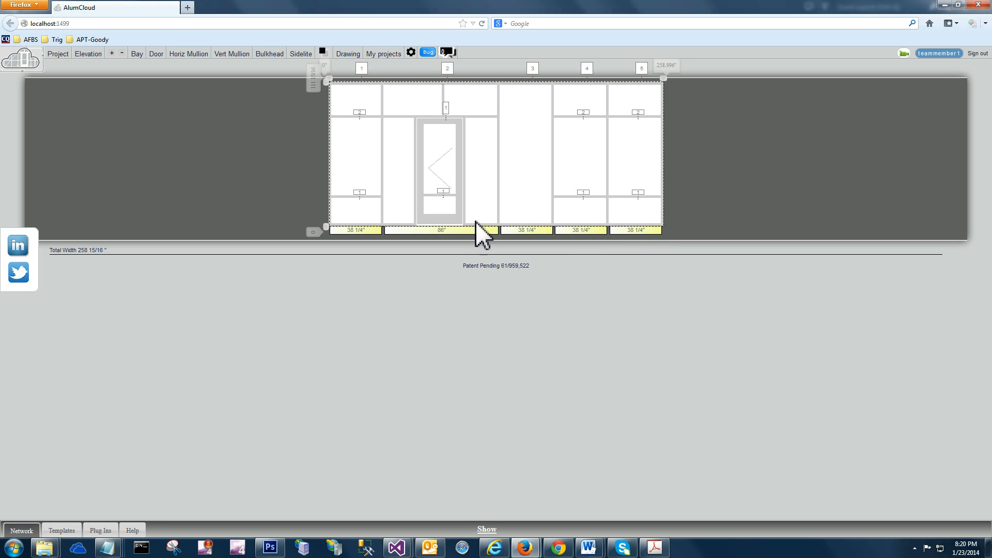
- Configure a bulkhead in Bay 3 with a height of 22 and check it in the shop drawing
left_click(269, 54)
left_click_drag(276, 68, 247, 80)
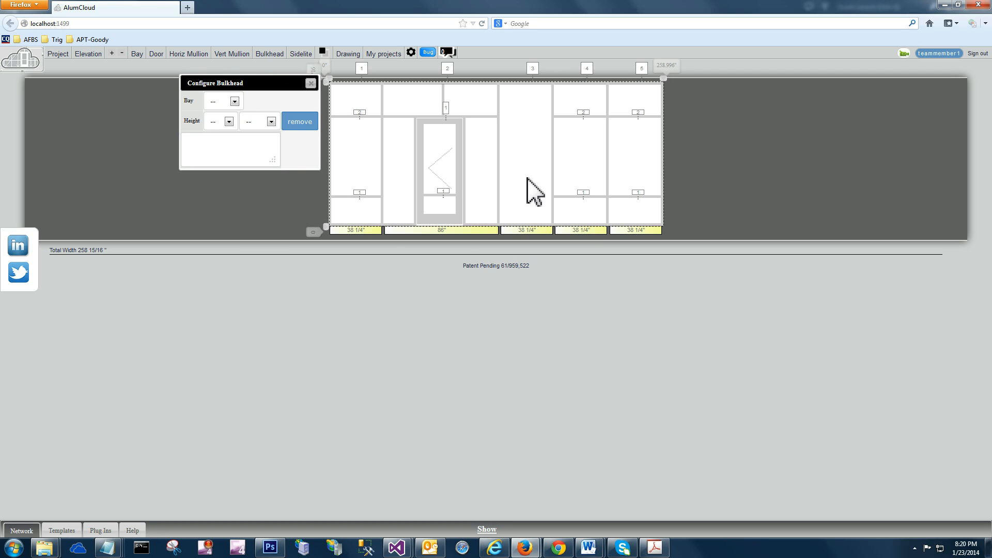
left_click(235, 102)
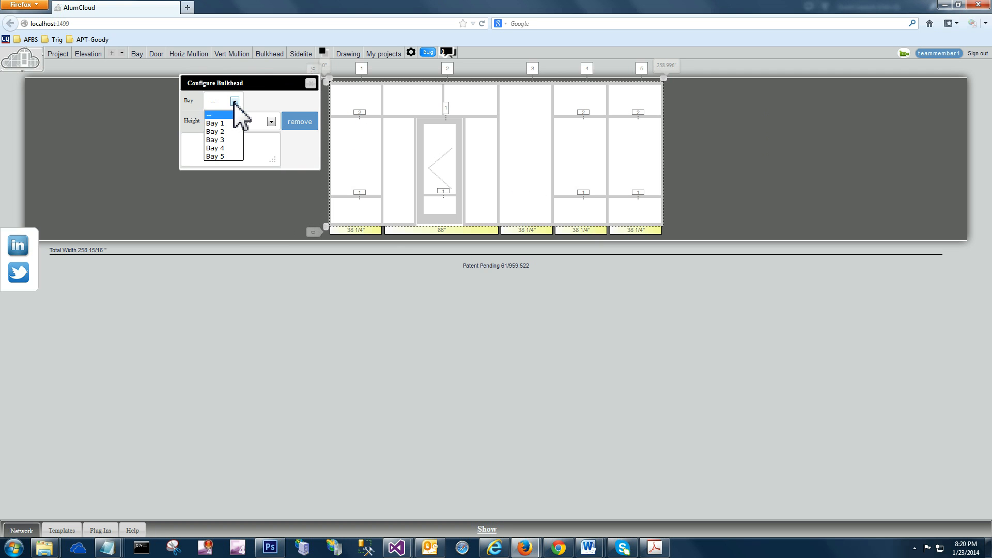
left_click(232, 140)
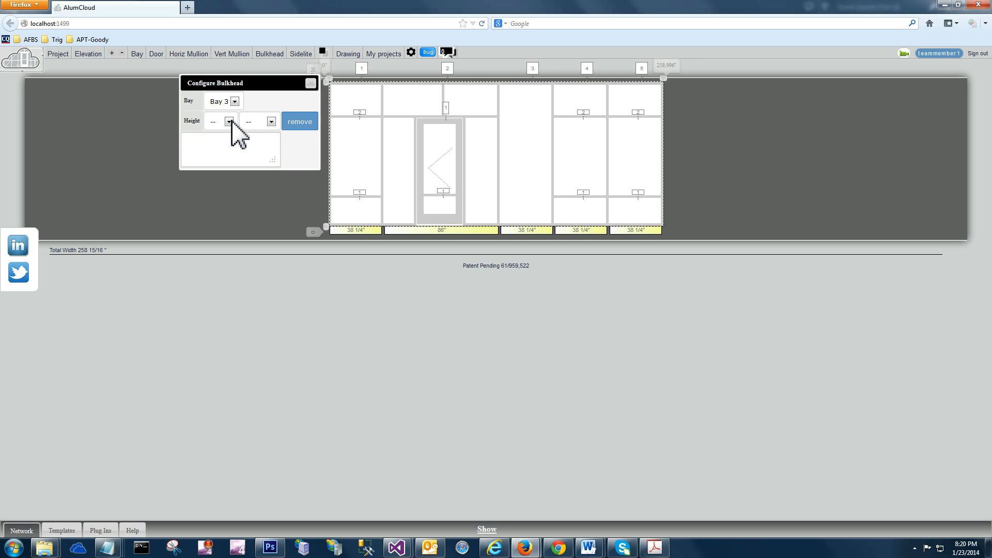
left_click(230, 121)
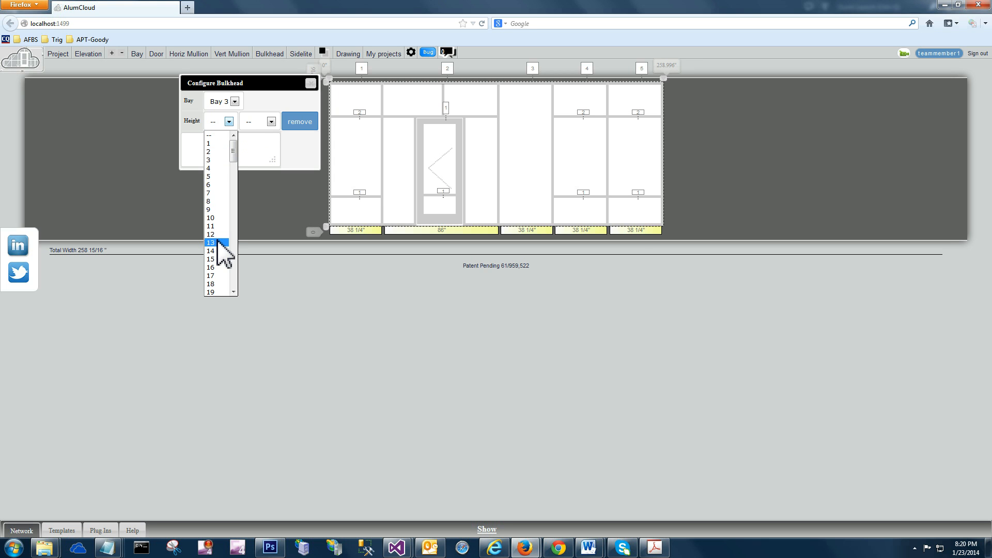
scroll(223, 251, "down", 4)
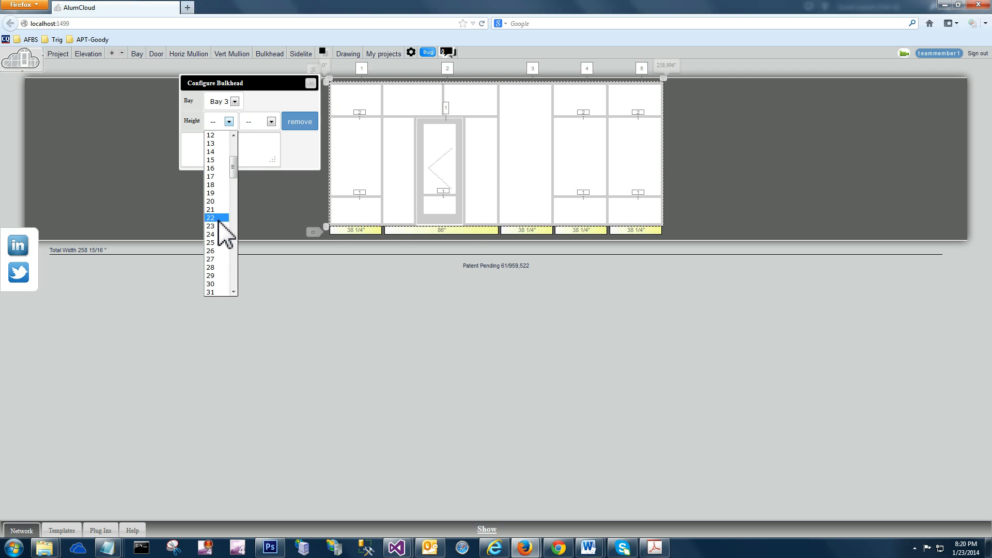
left_click(219, 220)
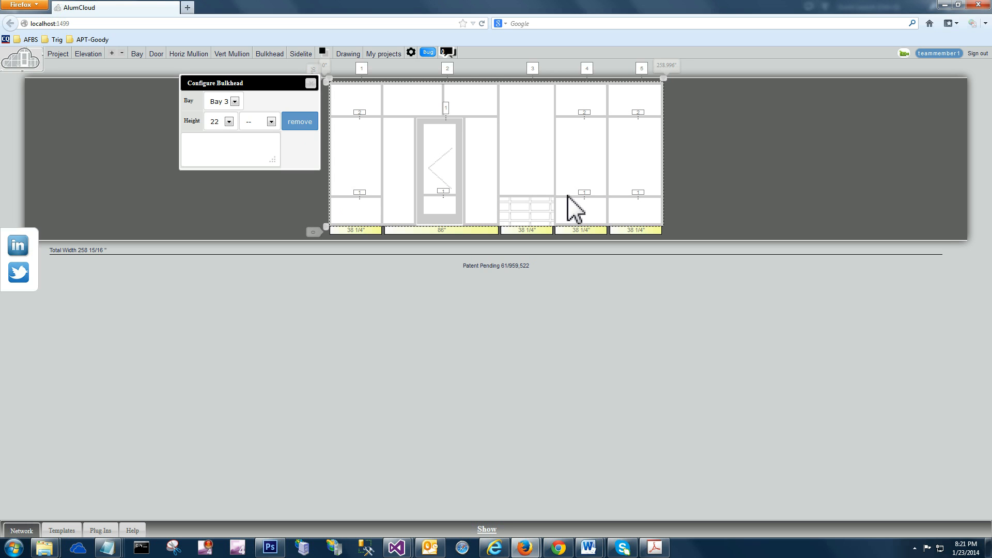
left_click(354, 54)
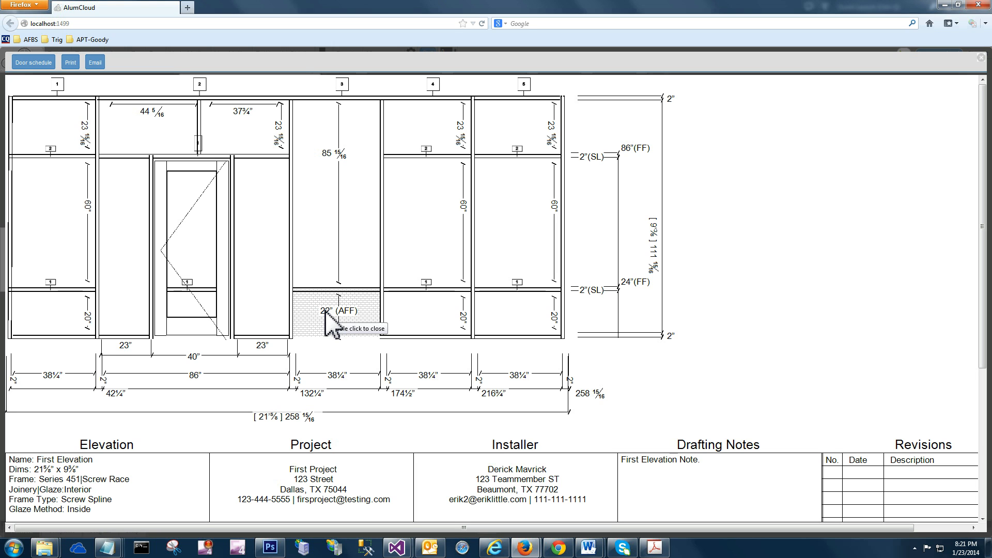
double_click(586, 353)
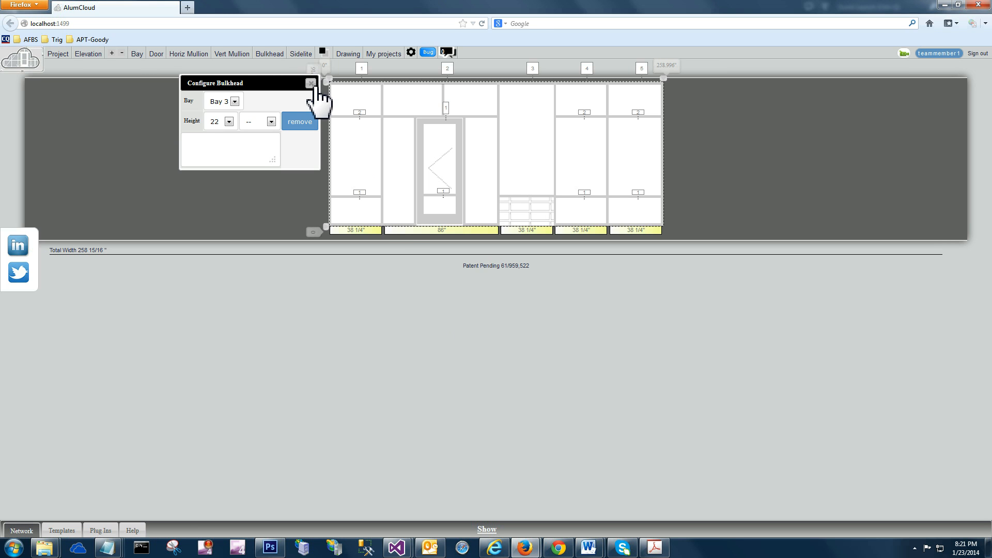
- Remove the Bay 3 bulkhead, check the shop drawing, and close the bulkhead configuration
left_click(297, 124)
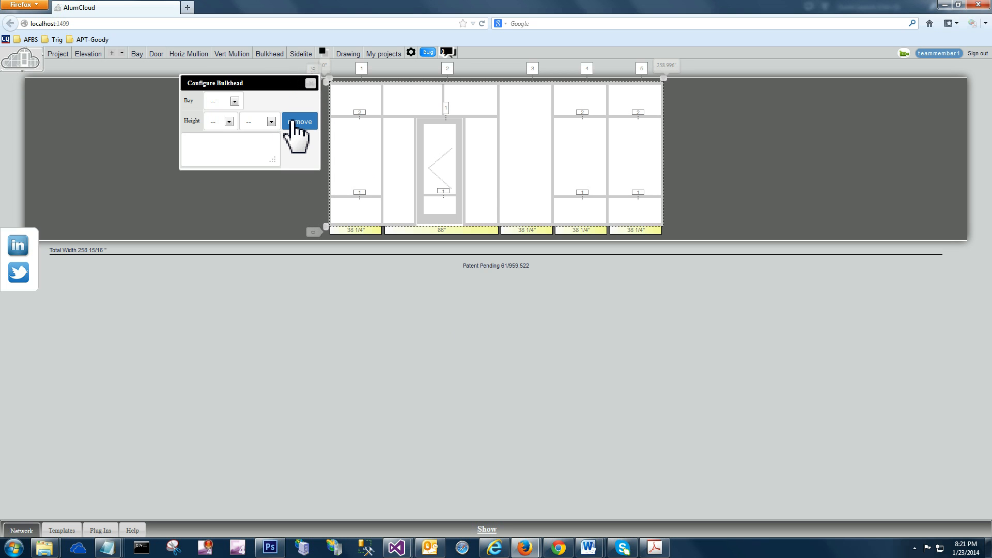
left_click(348, 55)
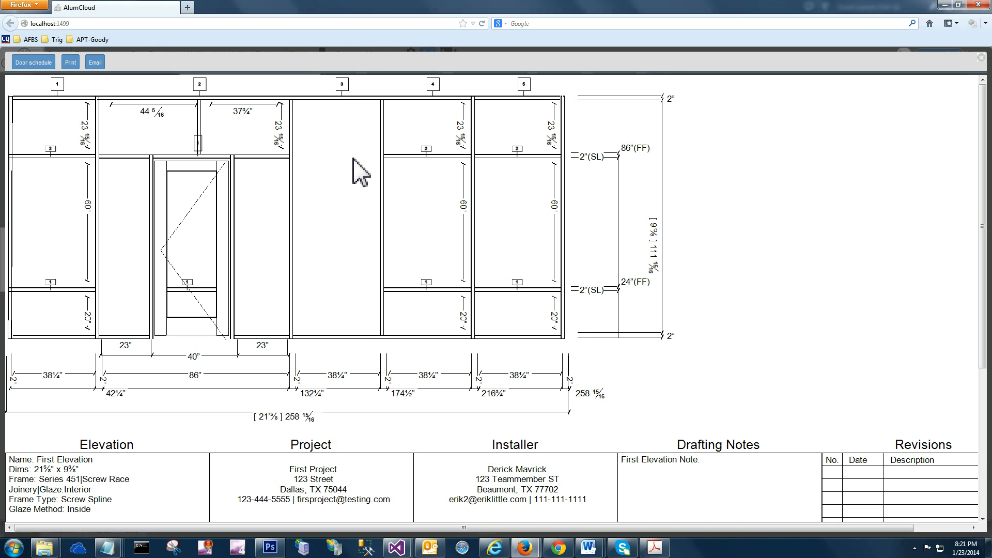
left_click(355, 168)
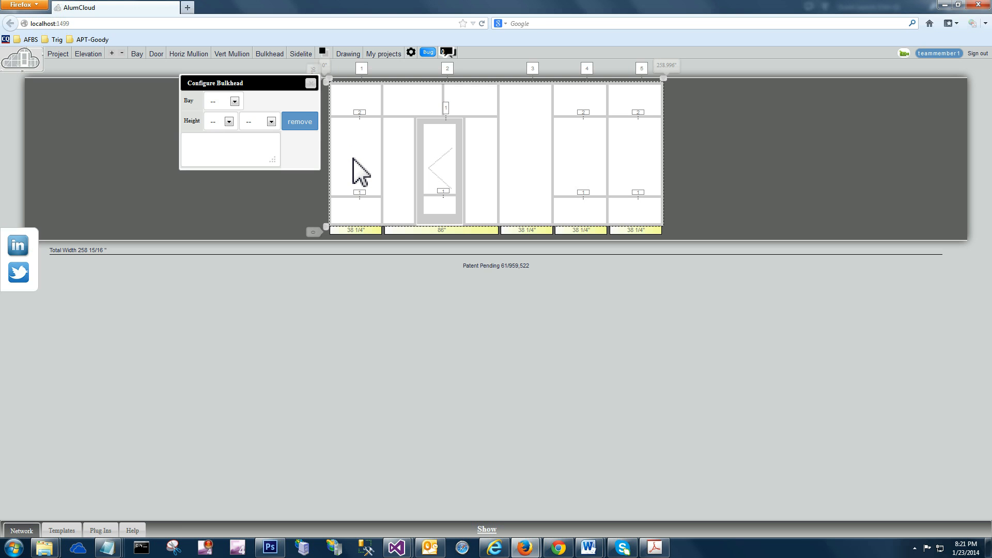
left_click(310, 83)
- Open the sidelite configuration below the elevation, select Door 1 Bay 2 as the lite, and try the Right side option
left_click(302, 55)
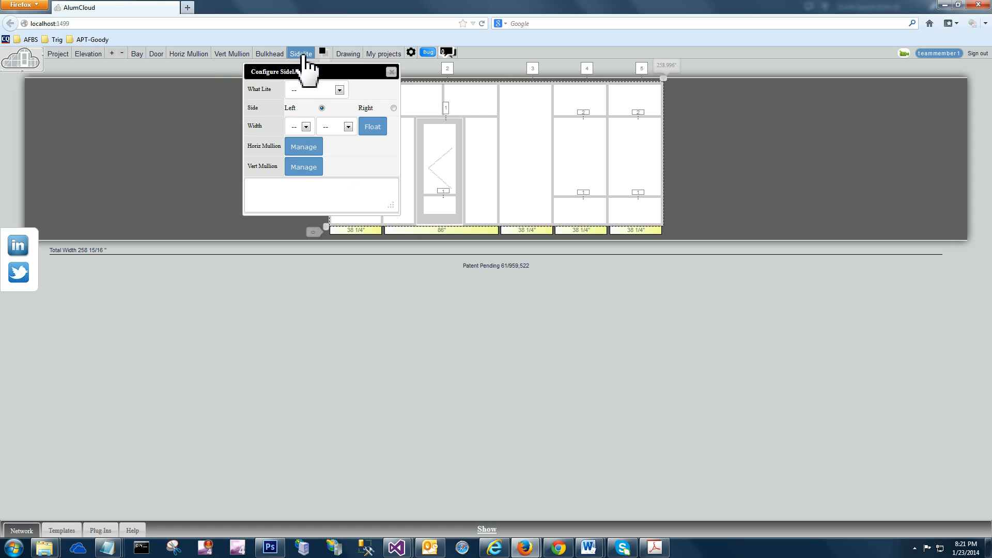
mouse_move(313, 67)
left_mouse_down()
mouse_move(416, 249)
mouse_move(468, 267)
left_mouse_up()
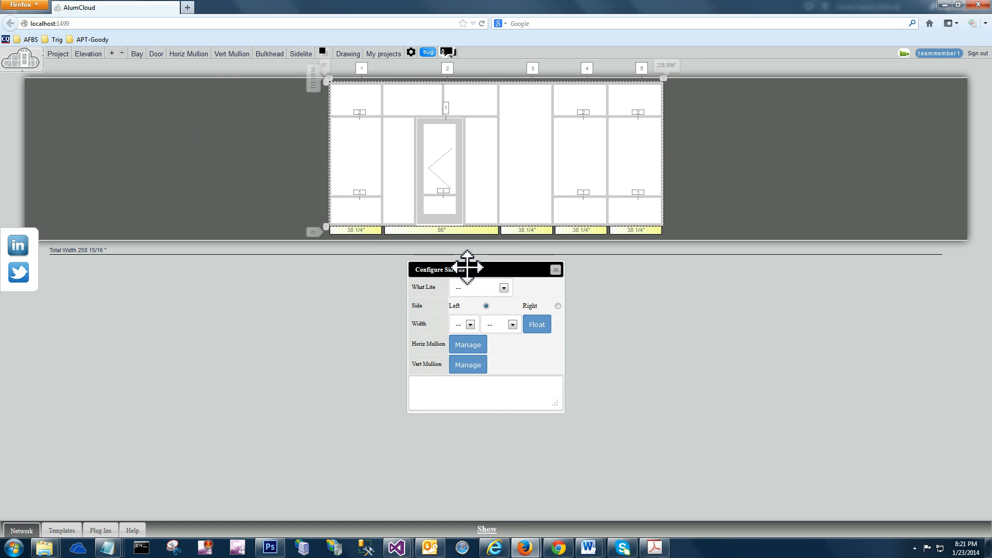
left_click(504, 288)
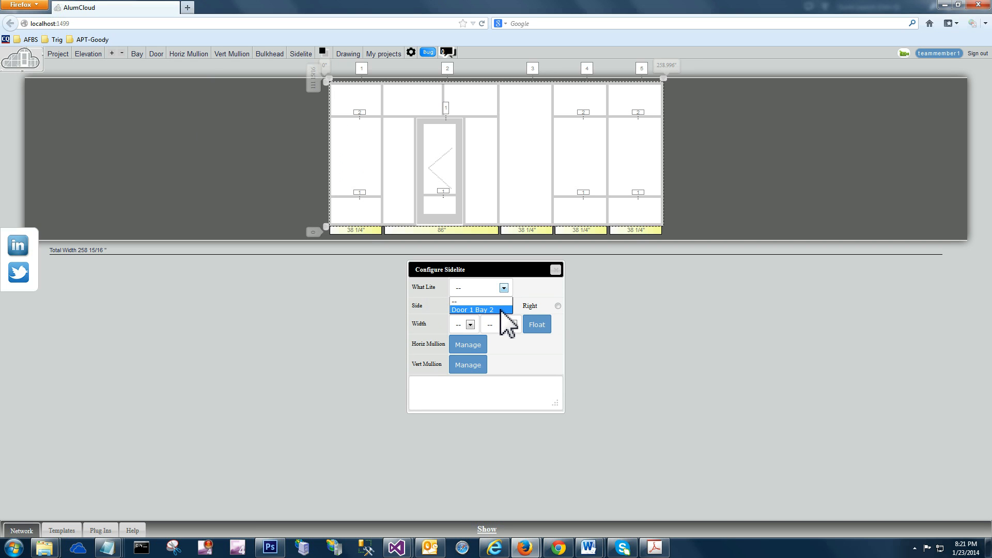
left_click(501, 310)
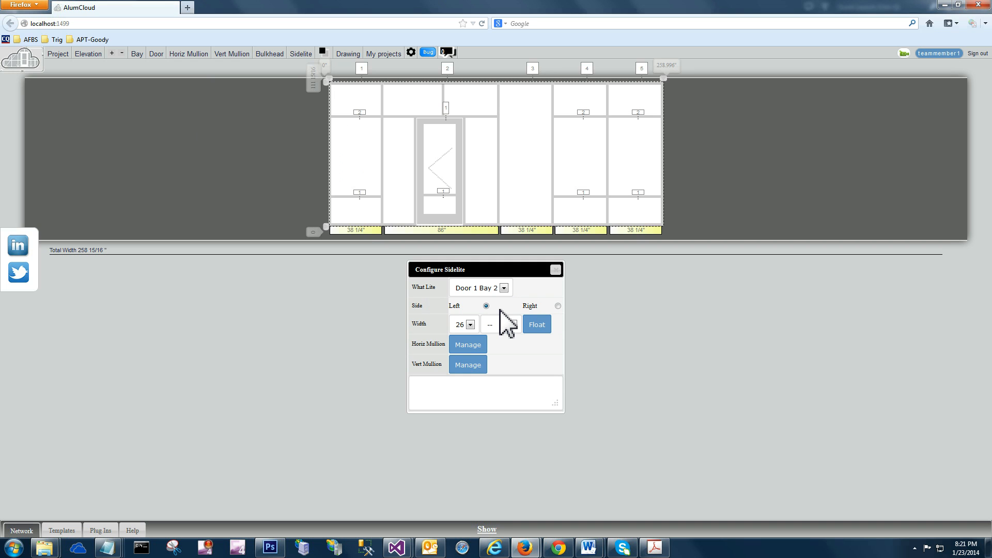
left_click(559, 306)
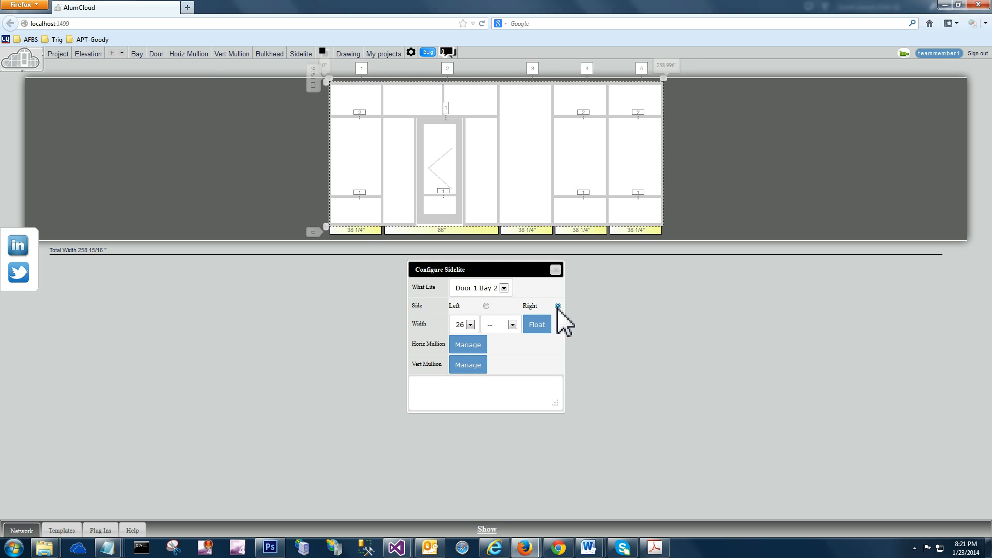
- Set the width of Door 1's left sidelite to 14 and check the door's shifted position in the shop drawing
left_click(471, 325)
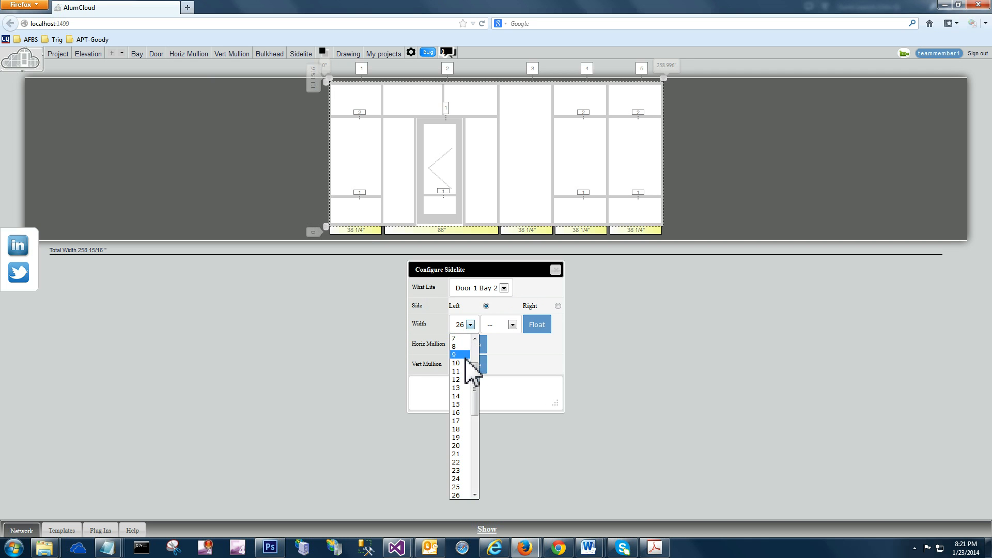
left_click(462, 396)
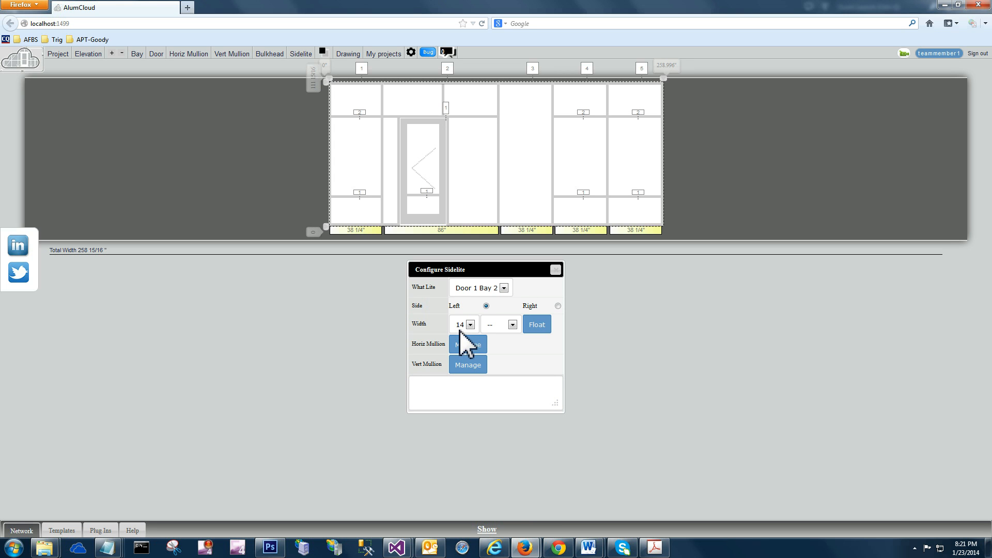
left_click(348, 56)
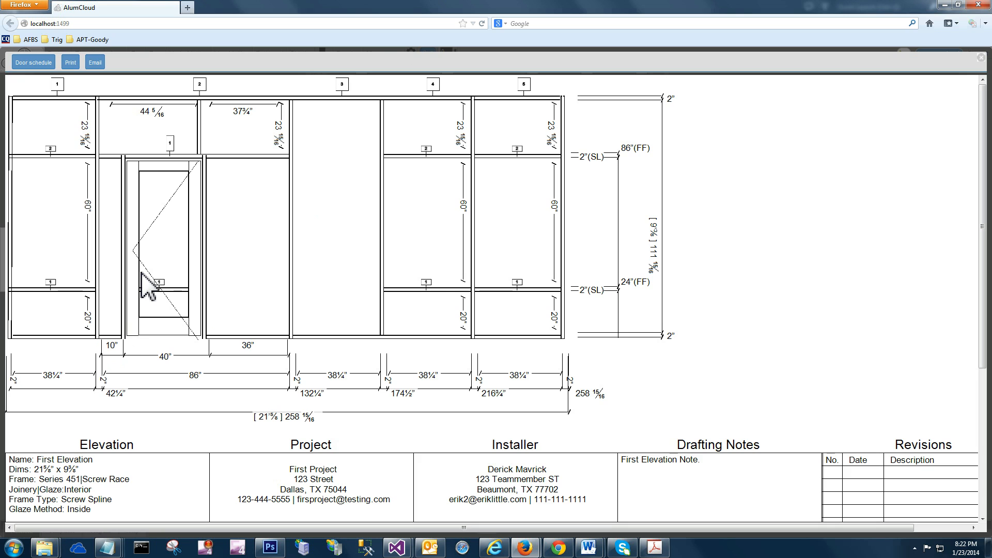
key("Escape")
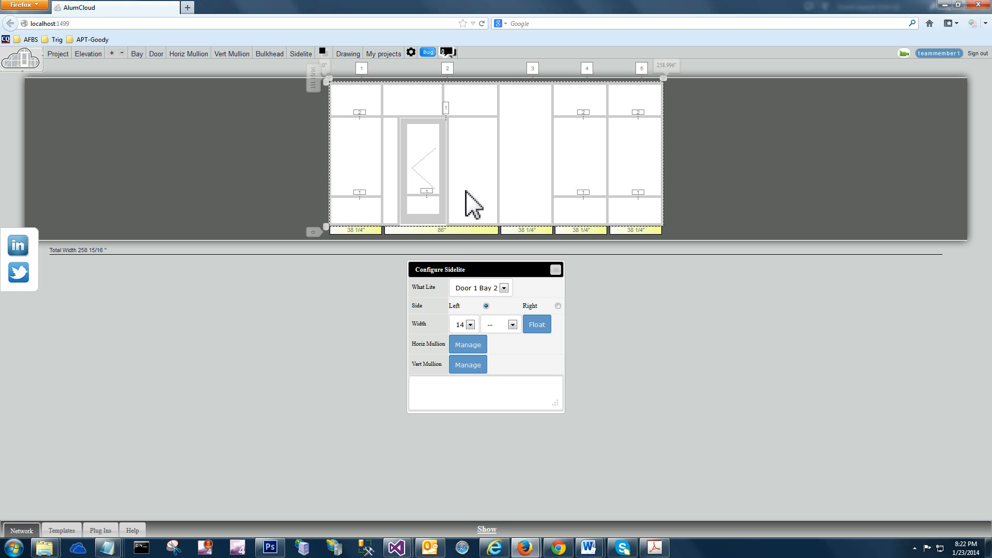
- Set the width of Door 1's left sidelite to 42 and check both sidelite widths in the shop drawing
left_click(465, 328)
scroll(466, 445, "down", 5)
left_click(464, 453)
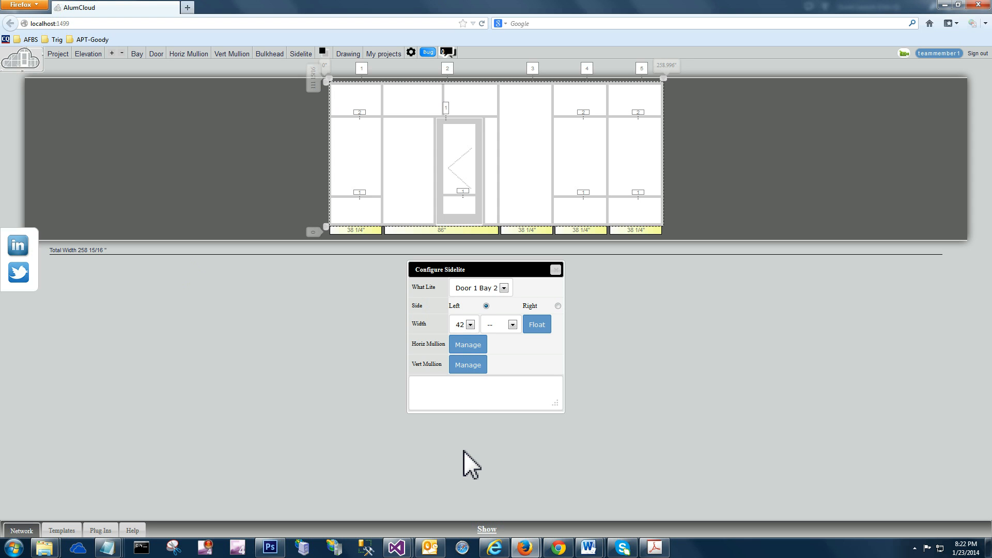
left_click(348, 54)
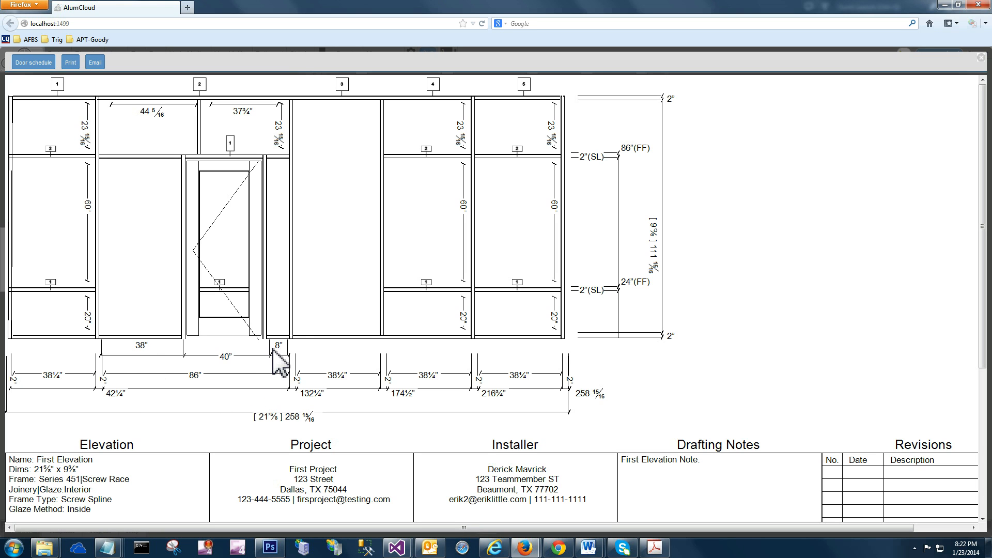
double_click(359, 173)
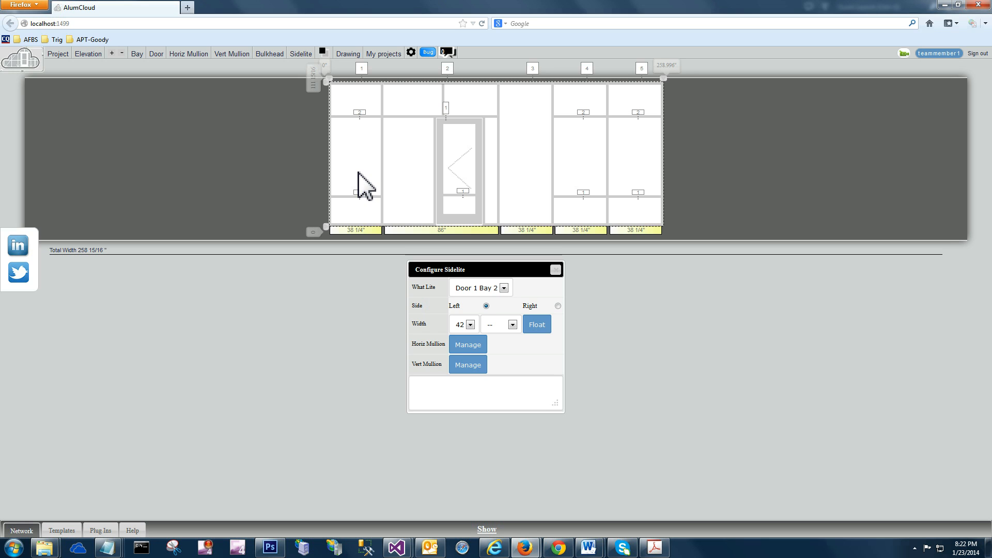
- Float the left sidelite of Door 1 in Bay 2 and check the sidelite widths in the shop drawing
left_click(537, 325)
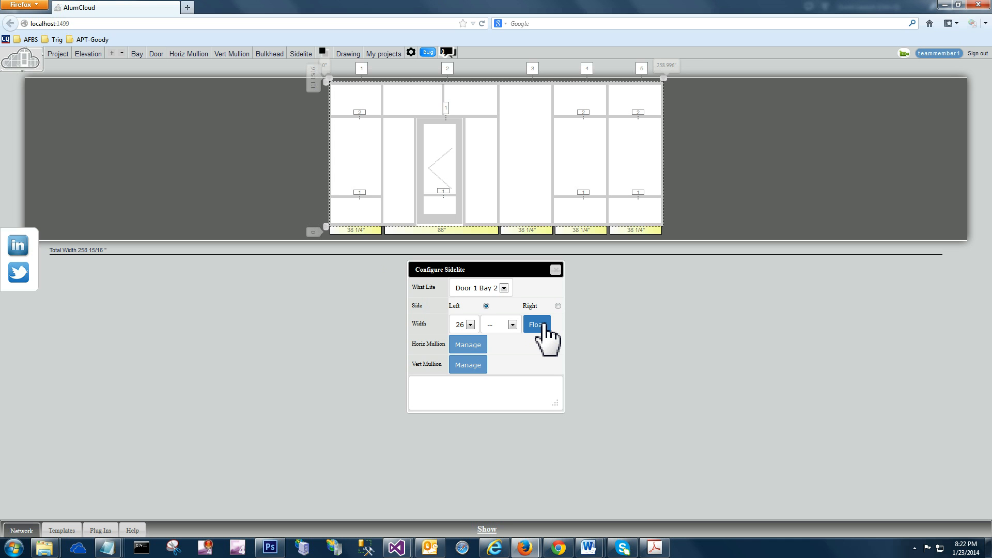
left_click(355, 56)
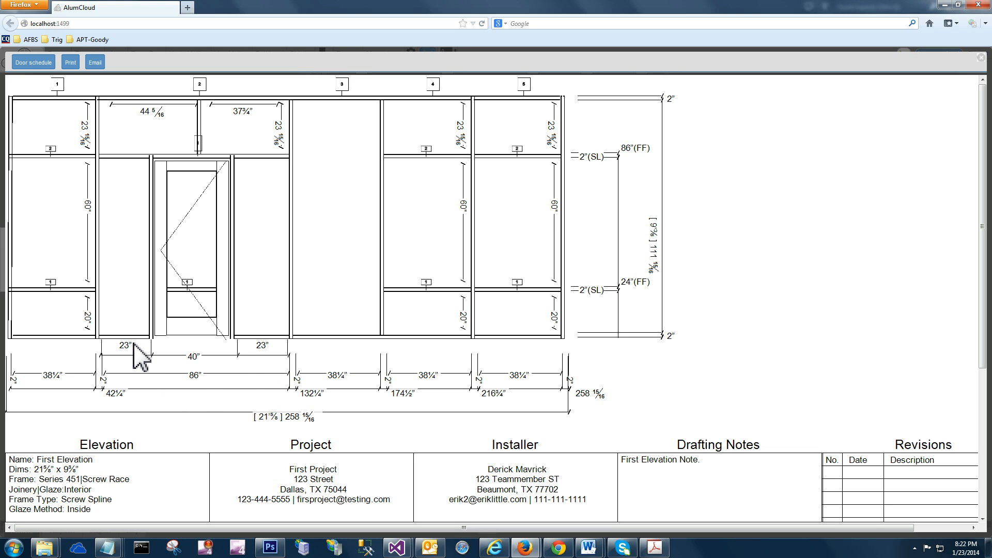
key("Escape")
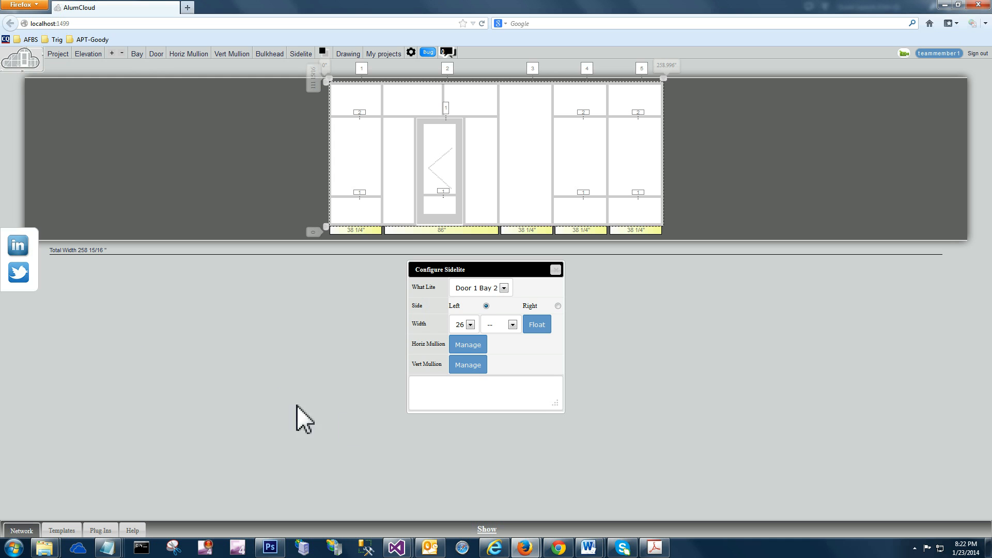
- Add a horizontal mullion to the left sidelite of Bay 2 and select it for configuration
left_click(467, 349)
left_click_drag(510, 344, 534, 240)
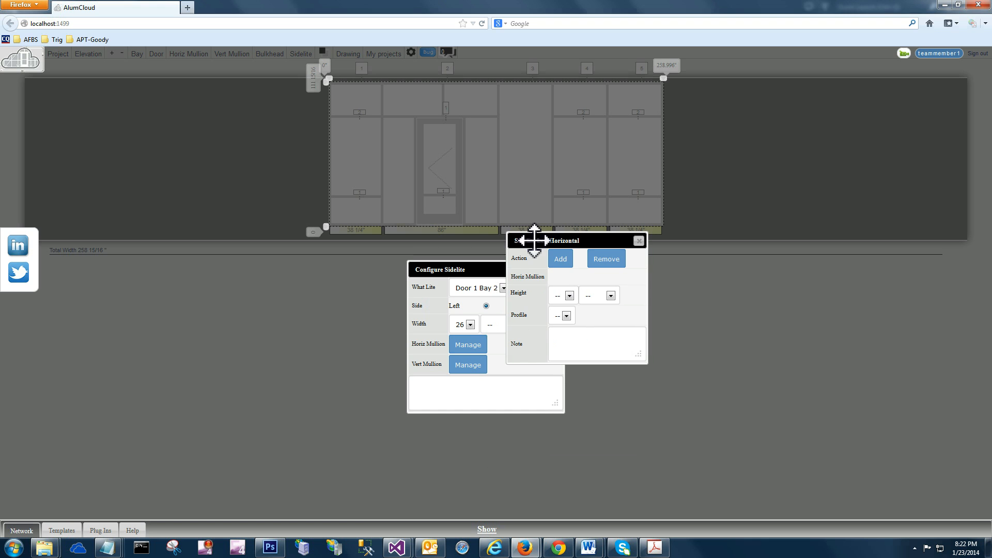
left_click(560, 259)
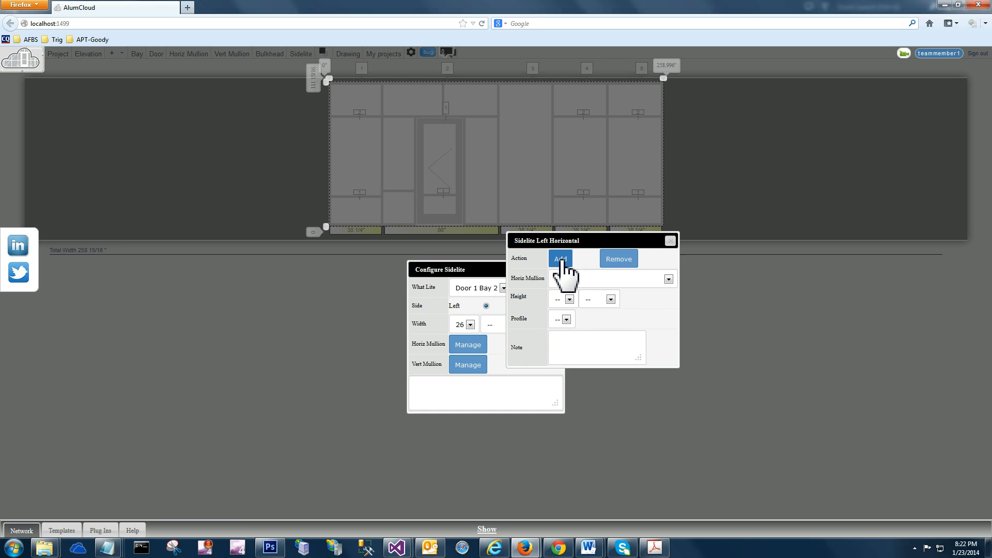
left_click(573, 283)
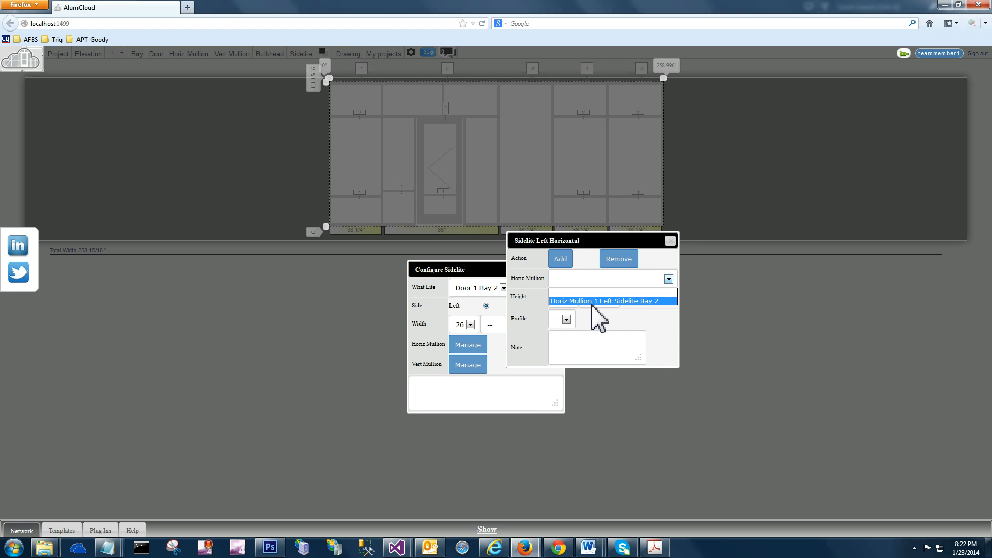
left_click(626, 301)
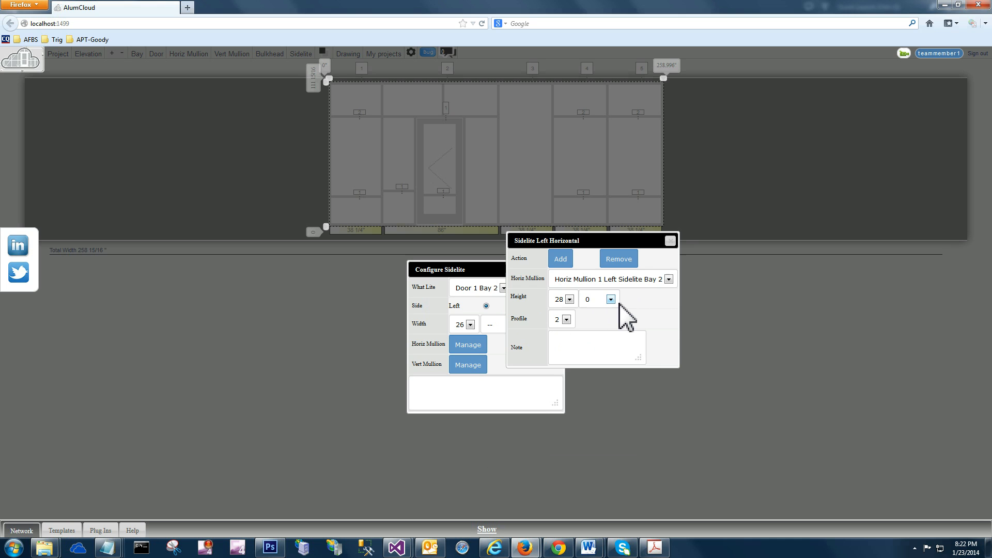
- Set the height of Horiz Mullion 1 in Bay 2's left sidelite to 24 and close its configuration
left_click(569, 299)
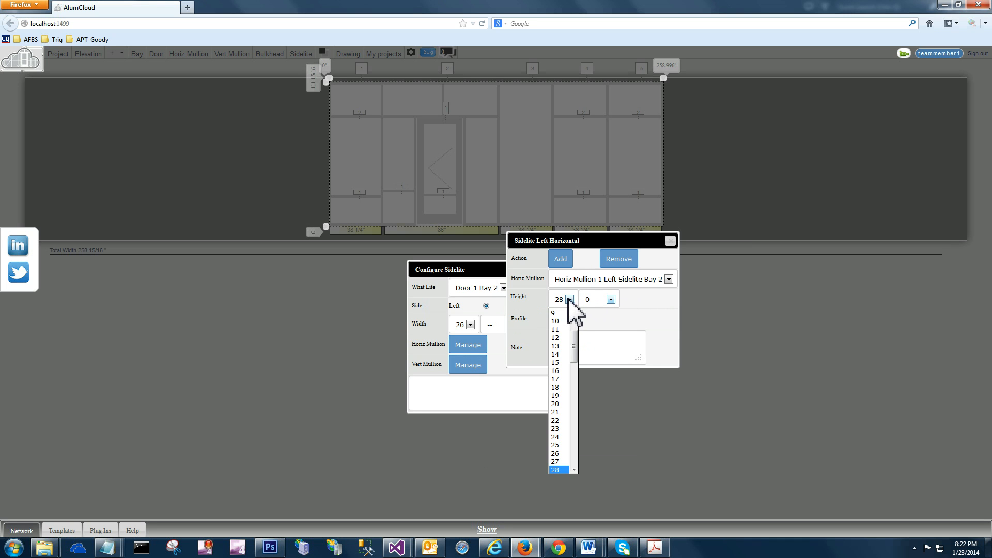
left_click(570, 300)
left_click(567, 319)
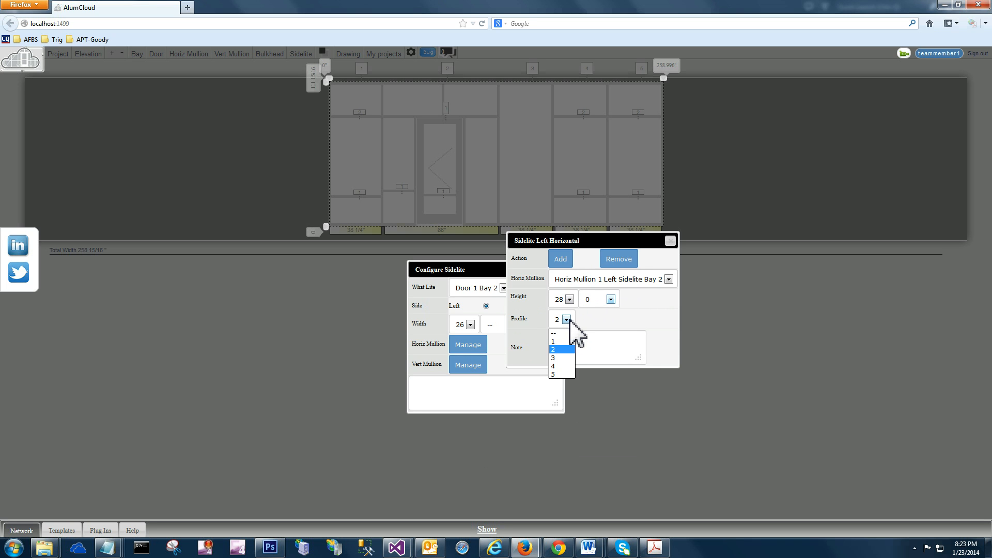
left_click(569, 321)
left_click(569, 300)
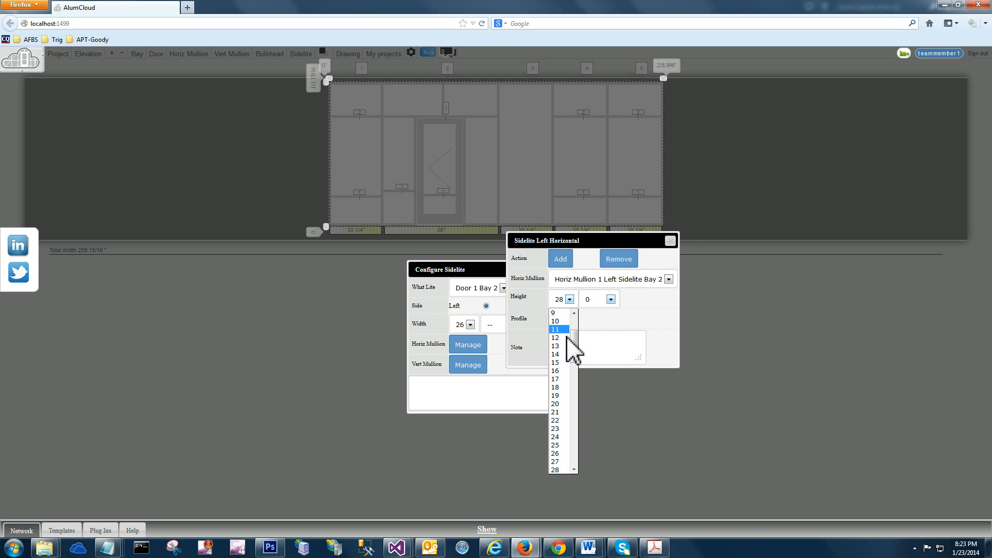
left_click(560, 438)
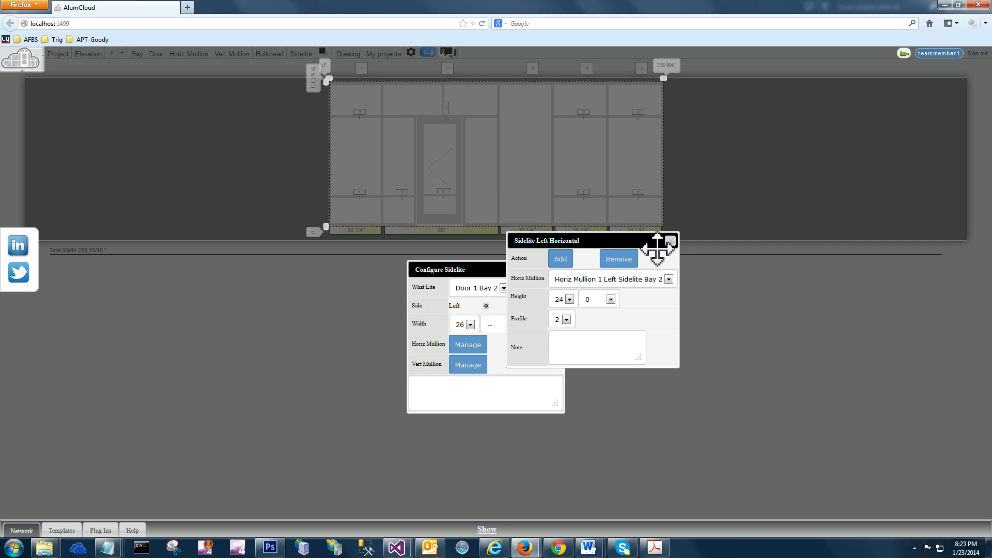
left_click(670, 240)
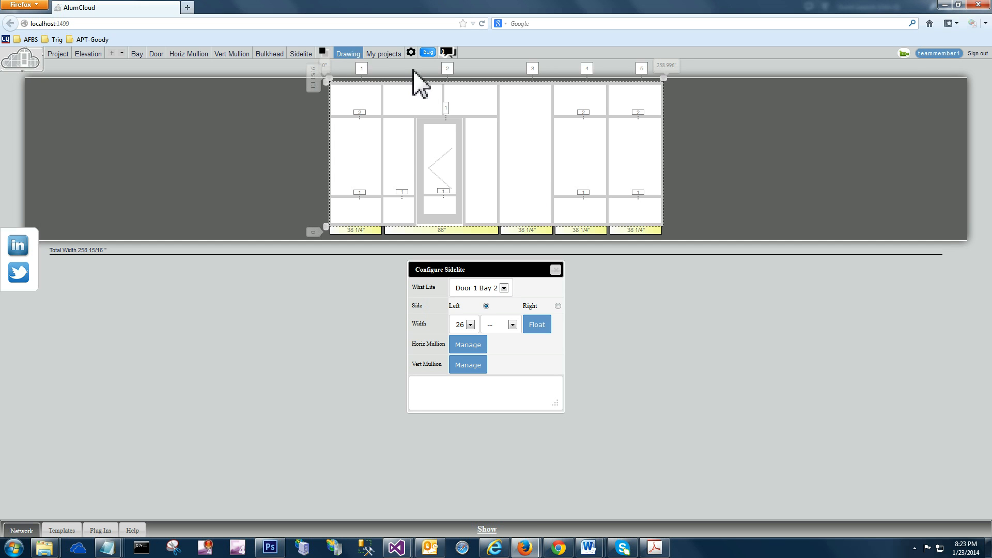
- Check the left sidelite's horizontal mullion and its dimensions in the shop drawing, and return to the sidelite configuration
left_click(356, 54)
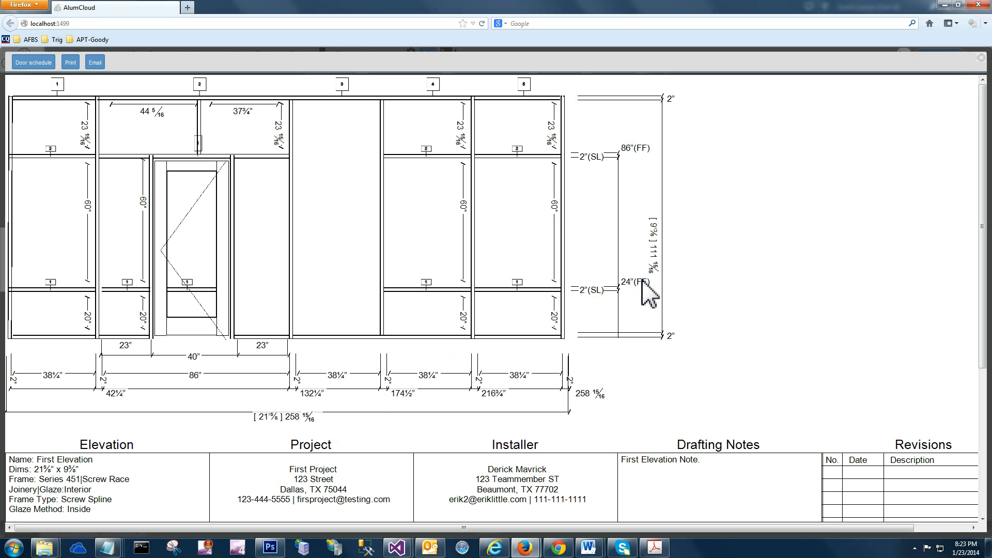
key("Escape")
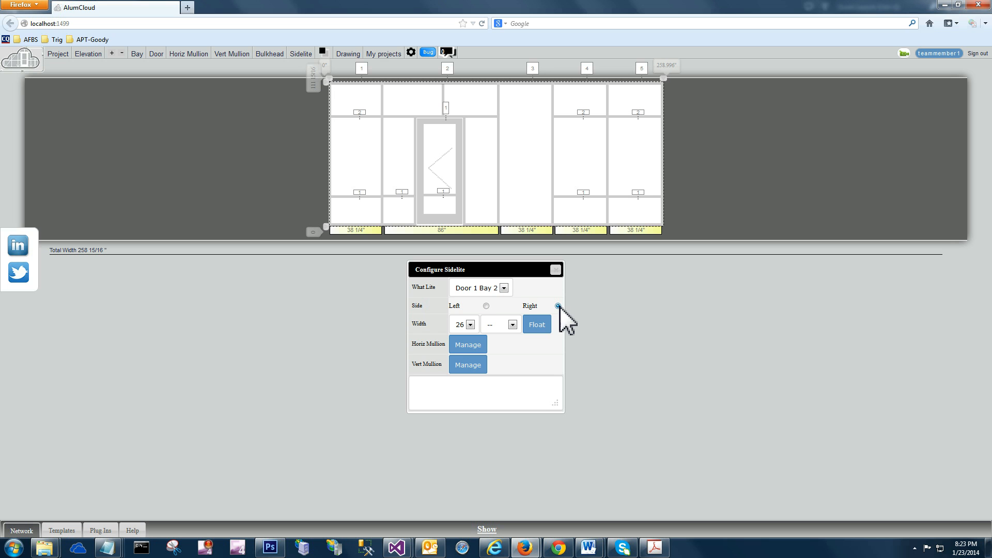
- Add a horizontal mullion to the right sidelite of Door 1 in Bay 2 and select it for configuration
left_click(478, 345)
left_click_drag(512, 339, 503, 240)
left_click(523, 259)
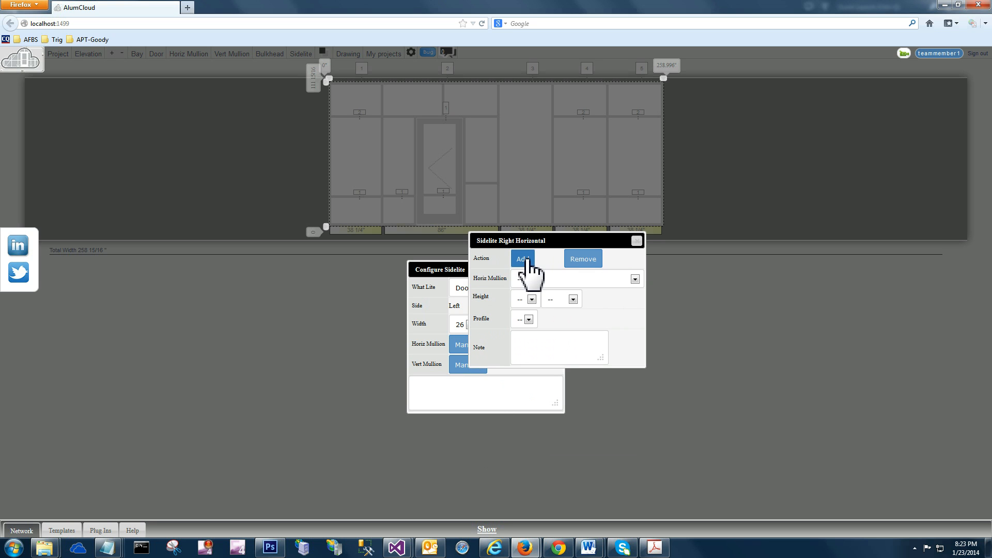
left_click(559, 280)
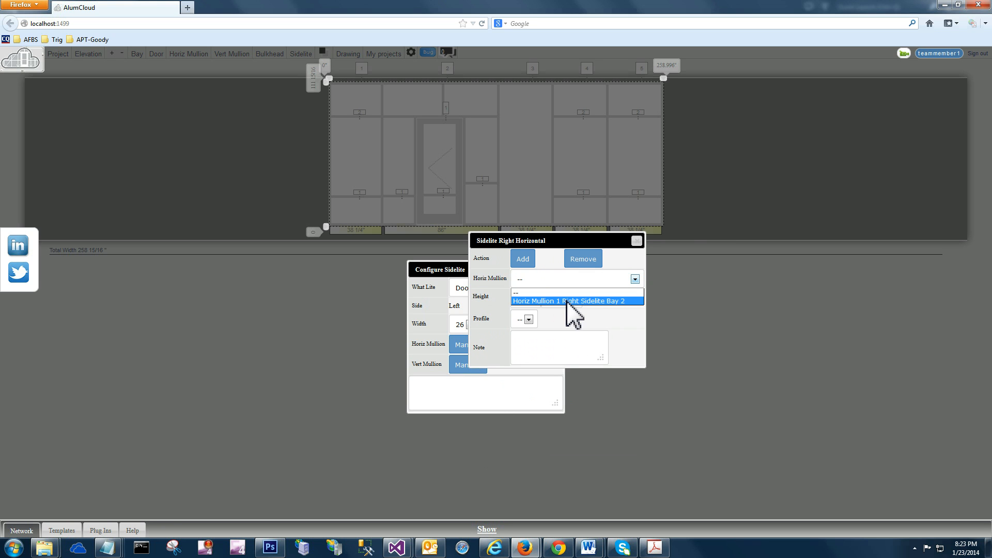
left_click(567, 301)
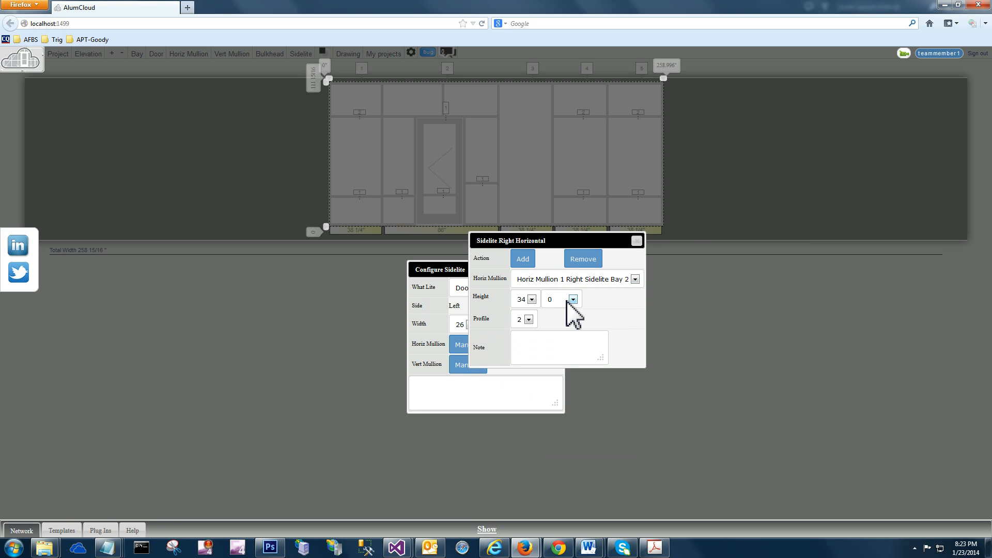
- Set the height of Horiz Mullion 1 in Bay 2's right sidelite to 24 and check it in the shop drawing
left_click(532, 299)
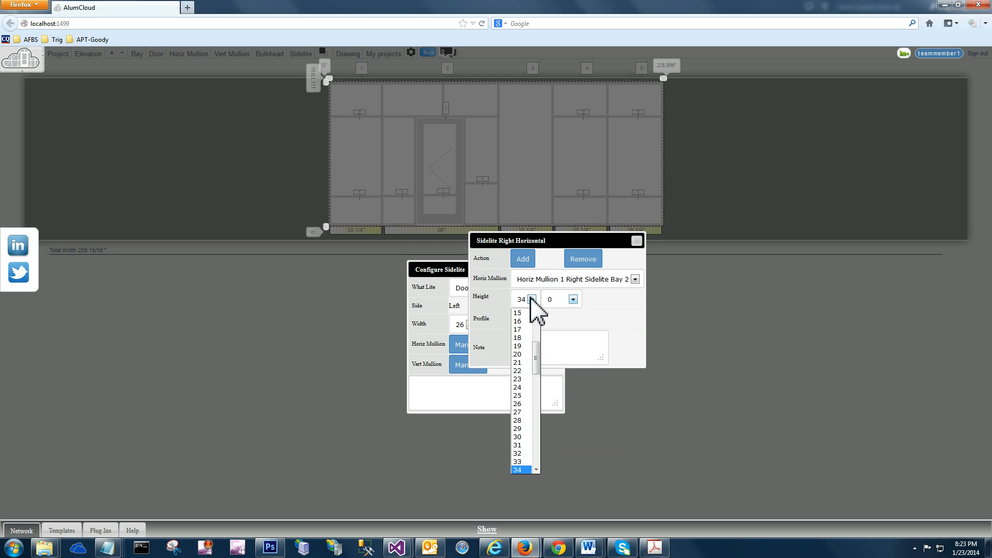
left_click(526, 387)
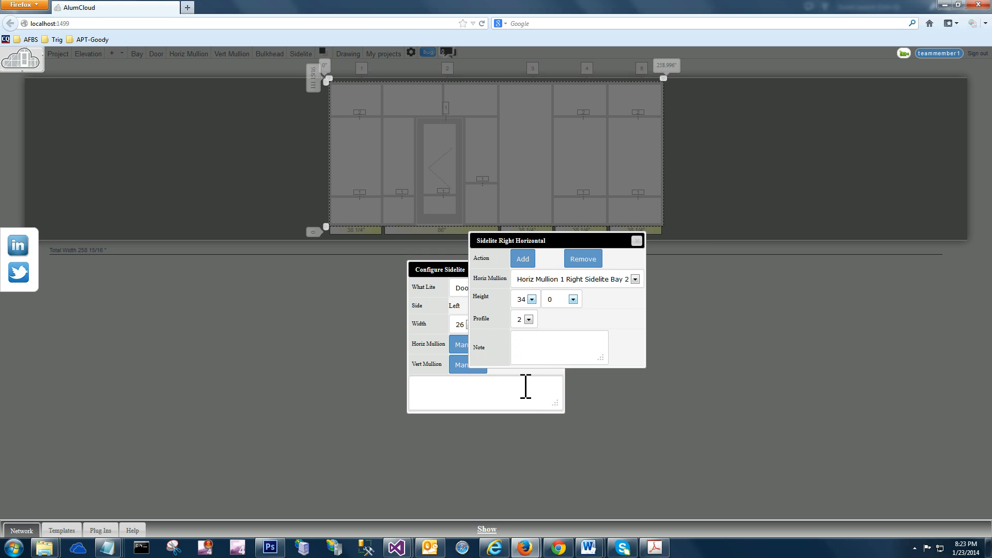
left_click(636, 241)
left_click(556, 269)
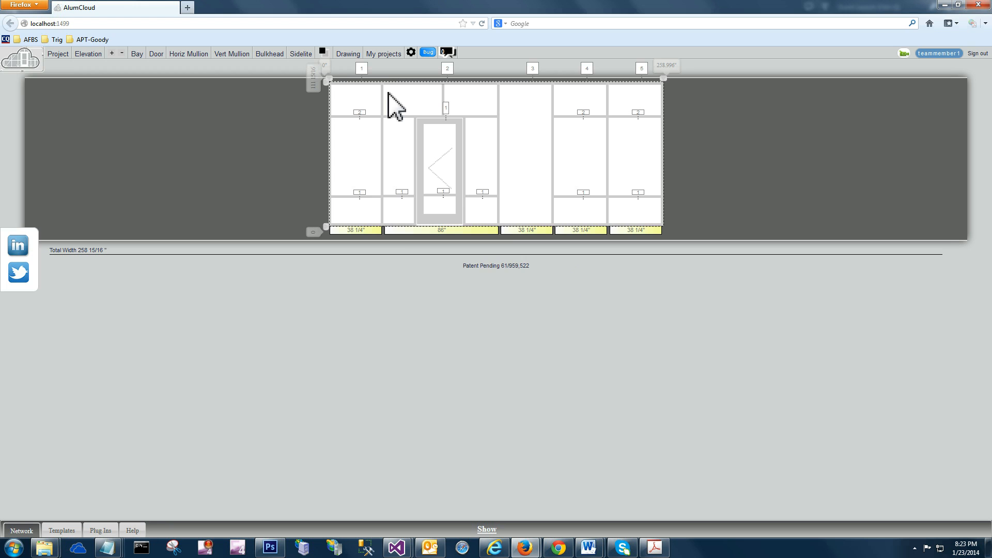
left_click(351, 54)
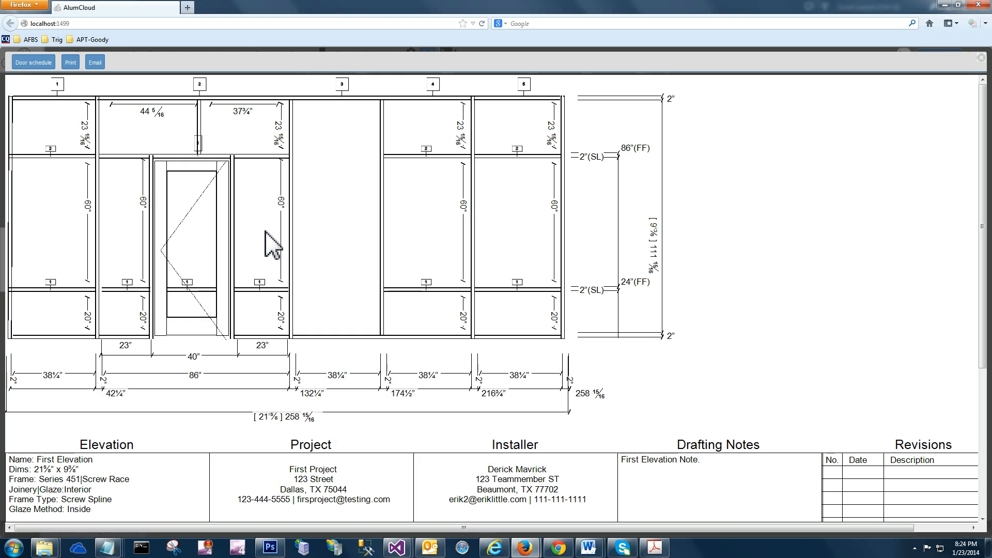
key("Escape")
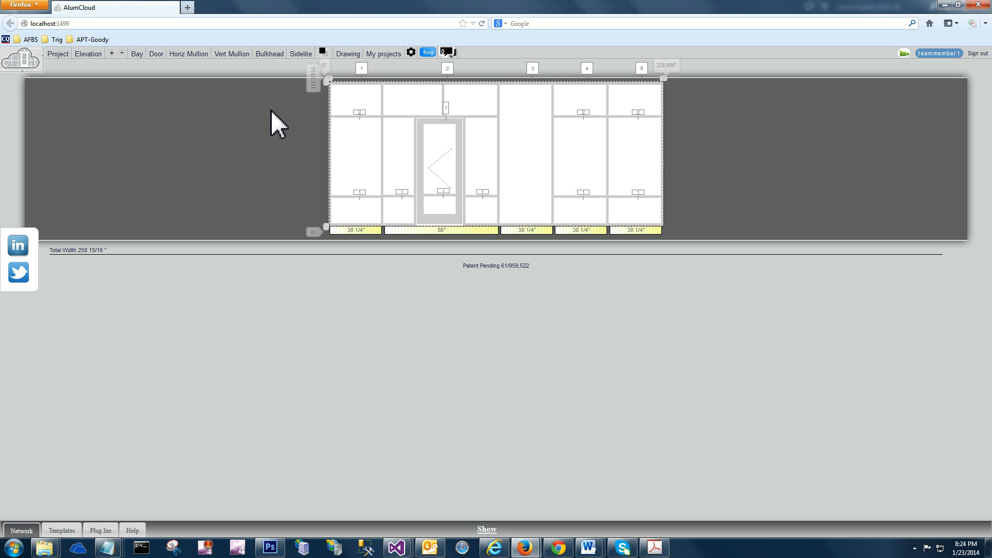